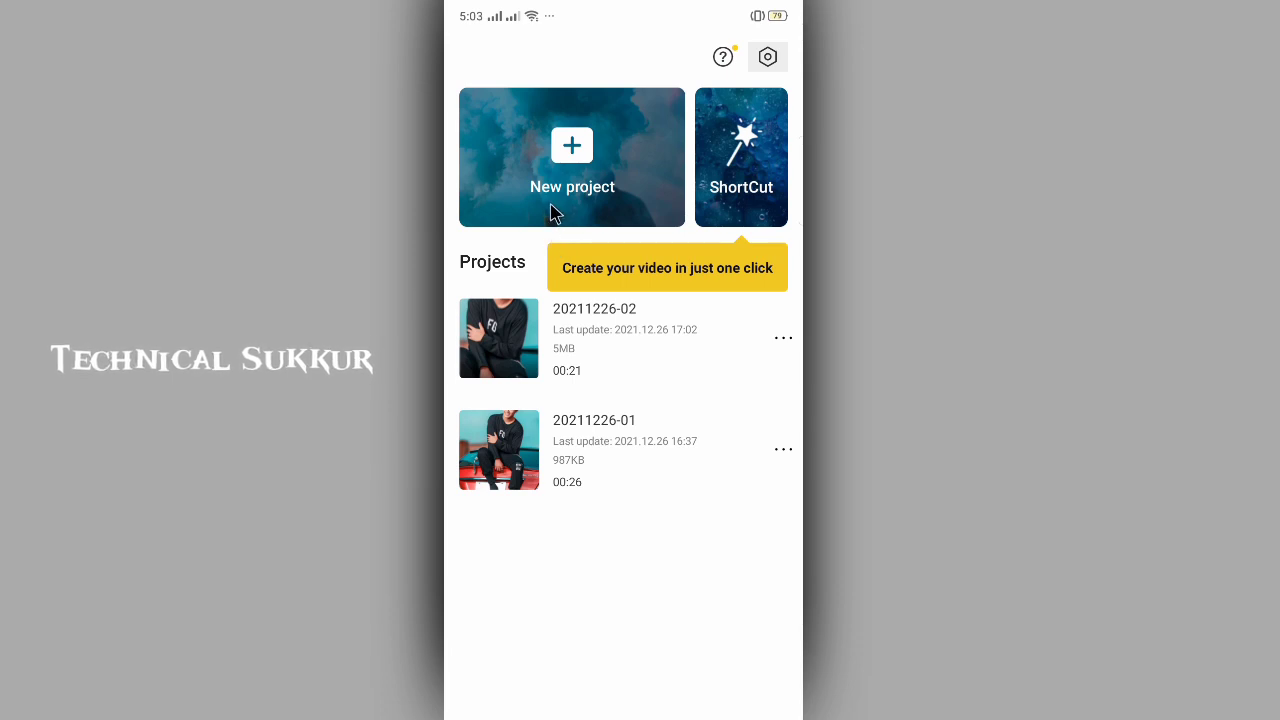
Step: Create a new project from seven photos, starting with the man on the red car
left_click(558, 197)
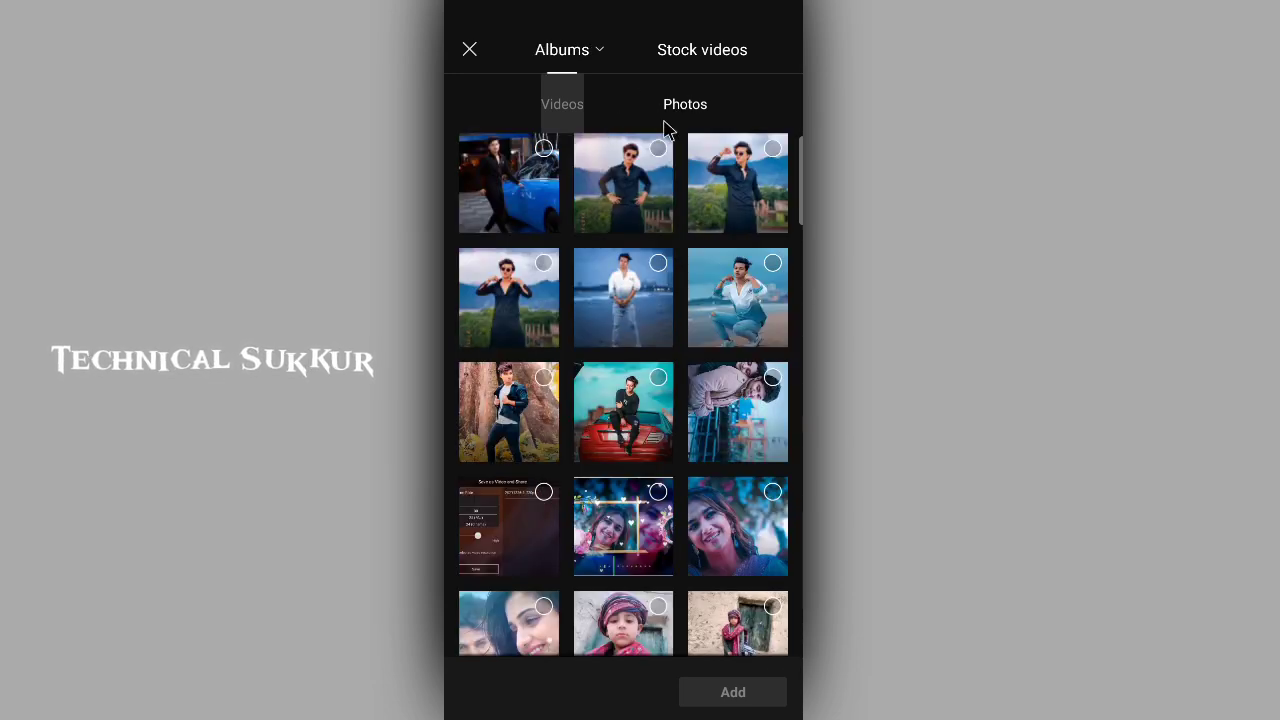
left_click(655, 388)
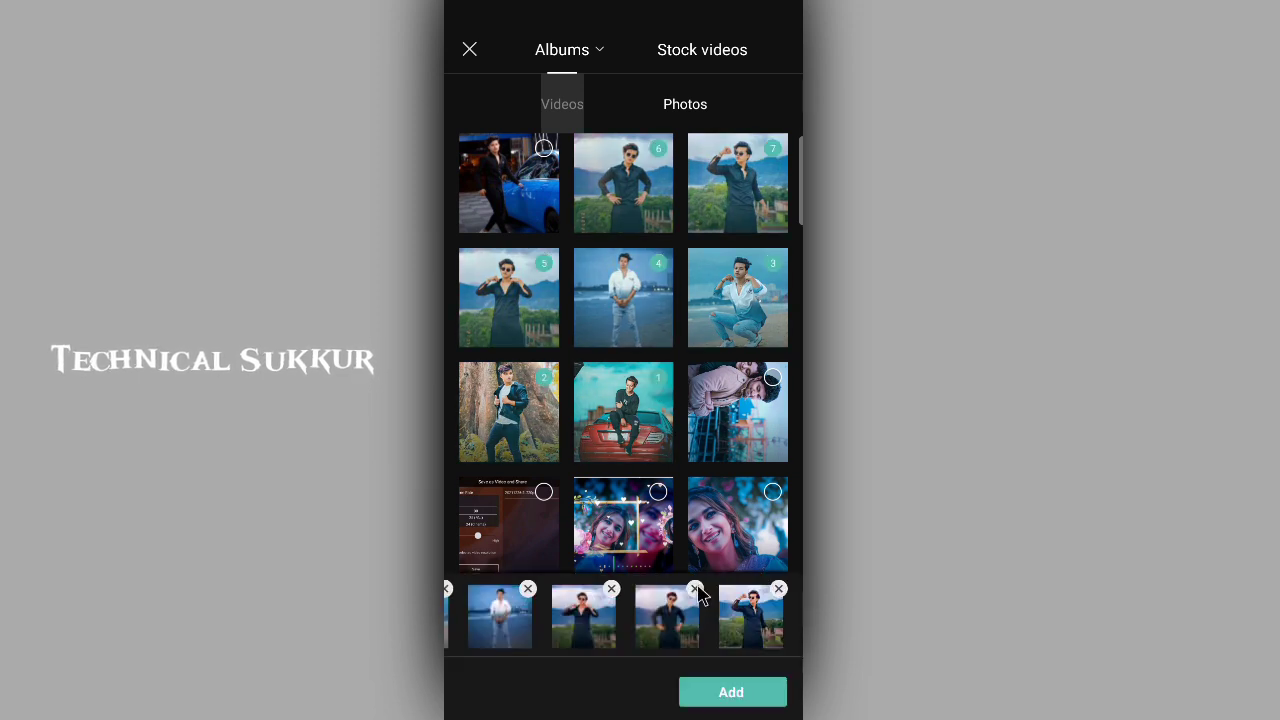
left_click(732, 684)
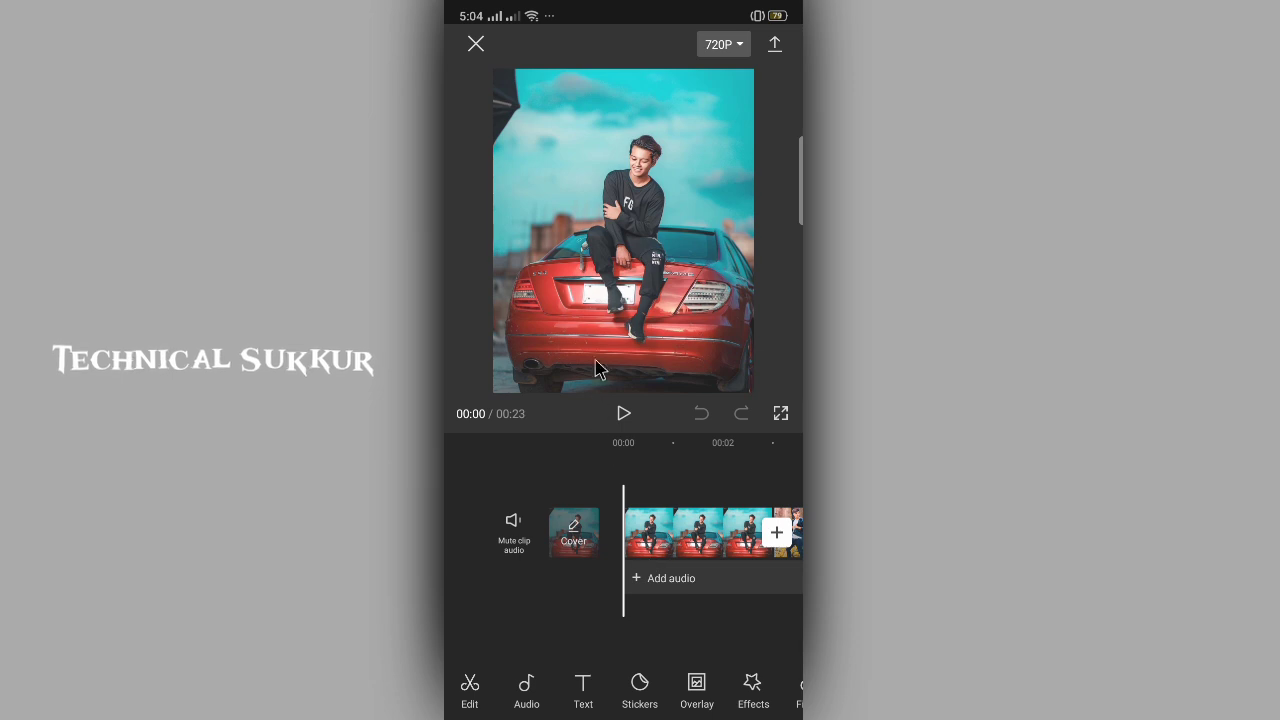
Step: Set the project's aspect ratio to 9:16
left_click_drag(735, 690, 545, 686)
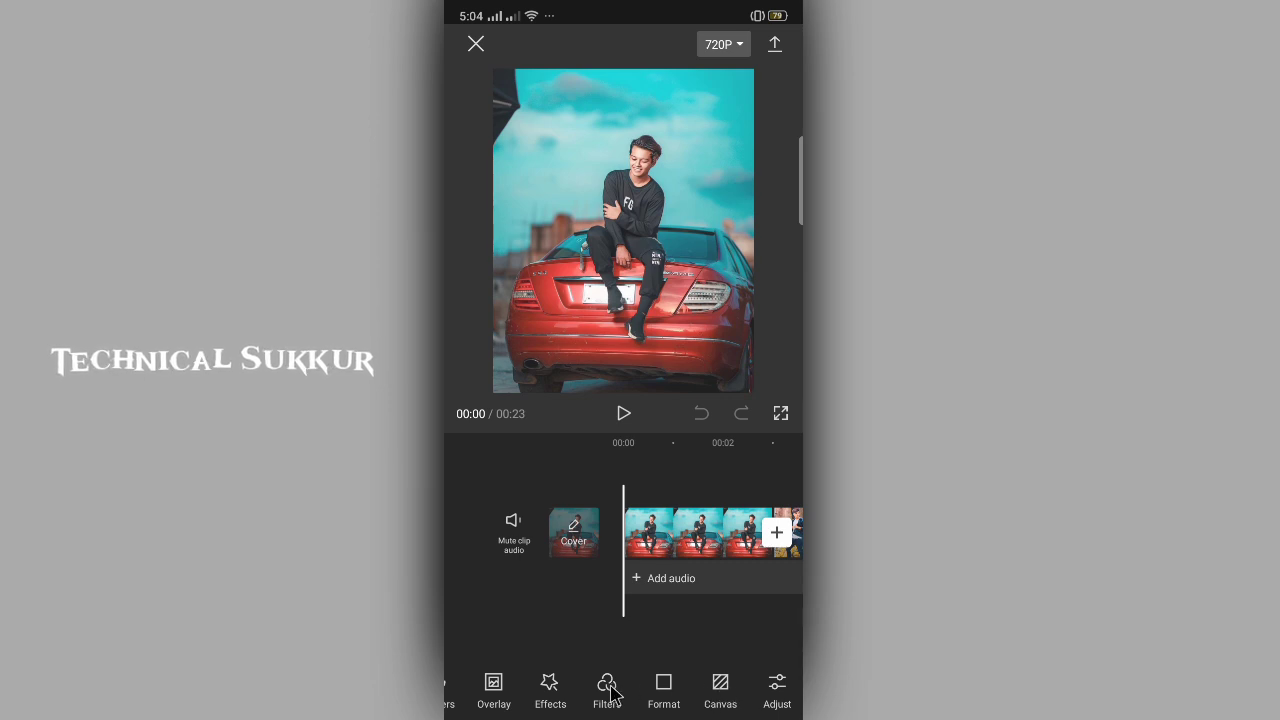
left_click(663, 685)
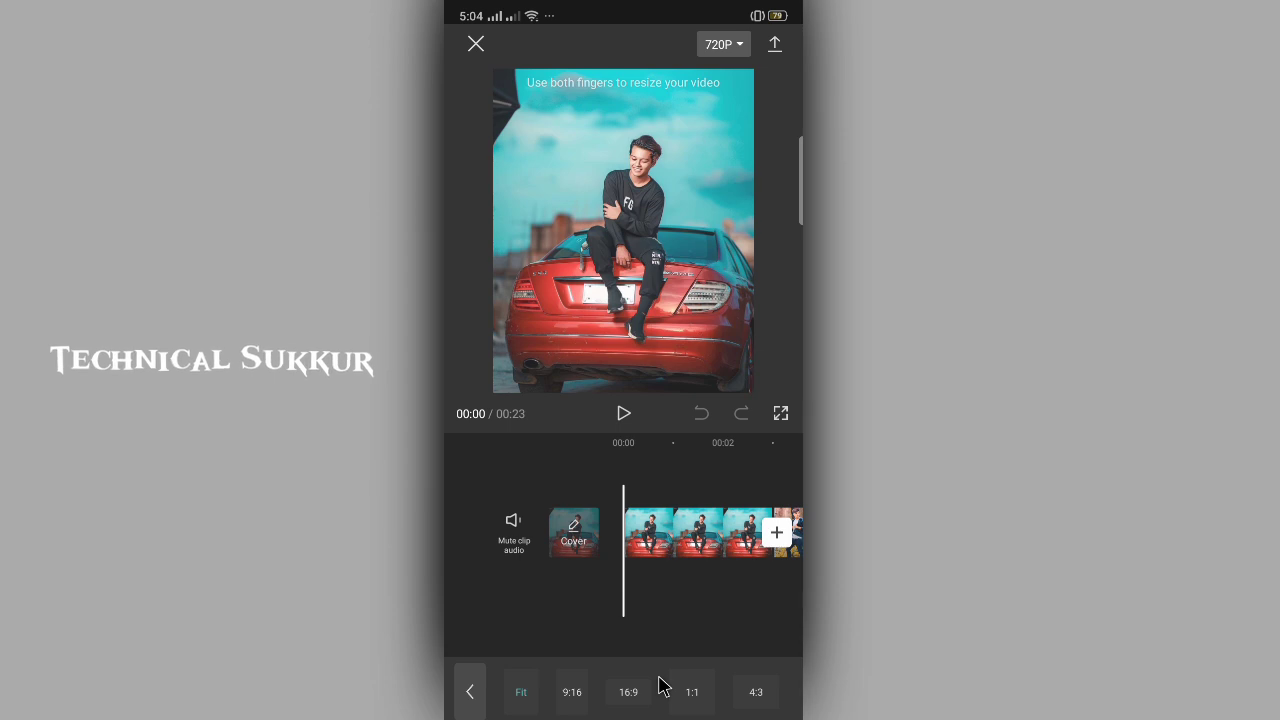
left_click(575, 693)
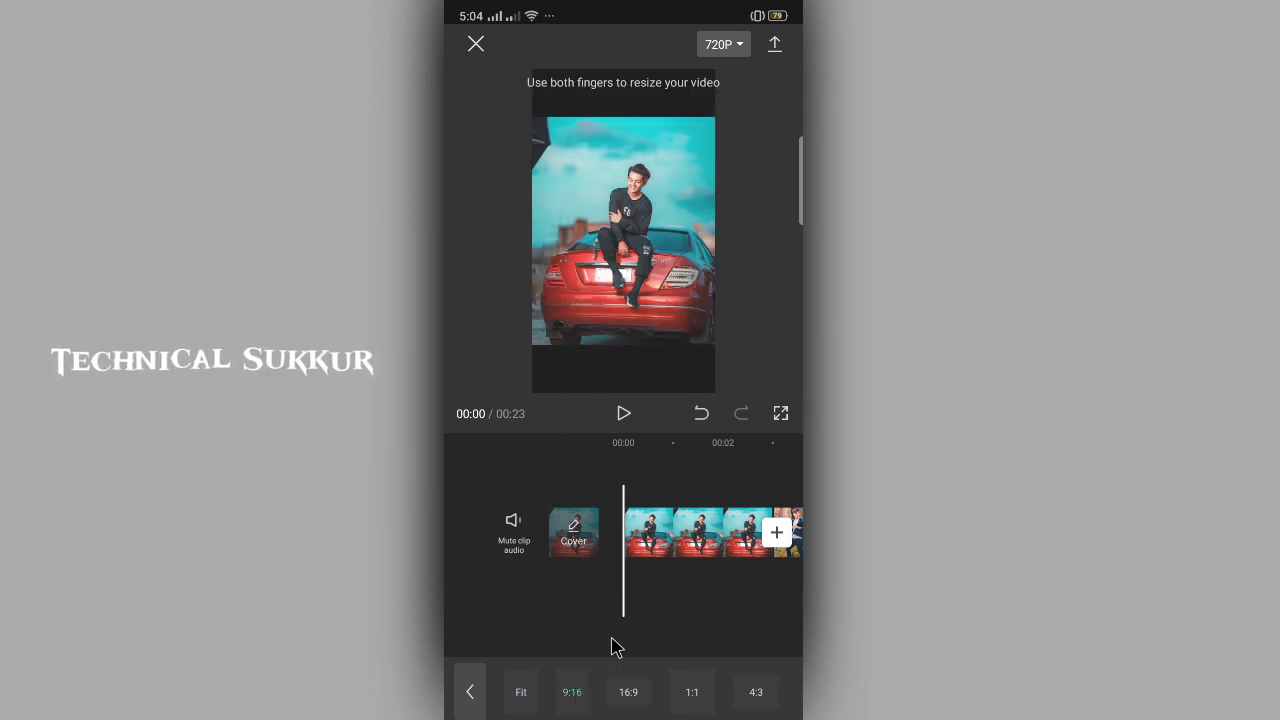
left_click(468, 691)
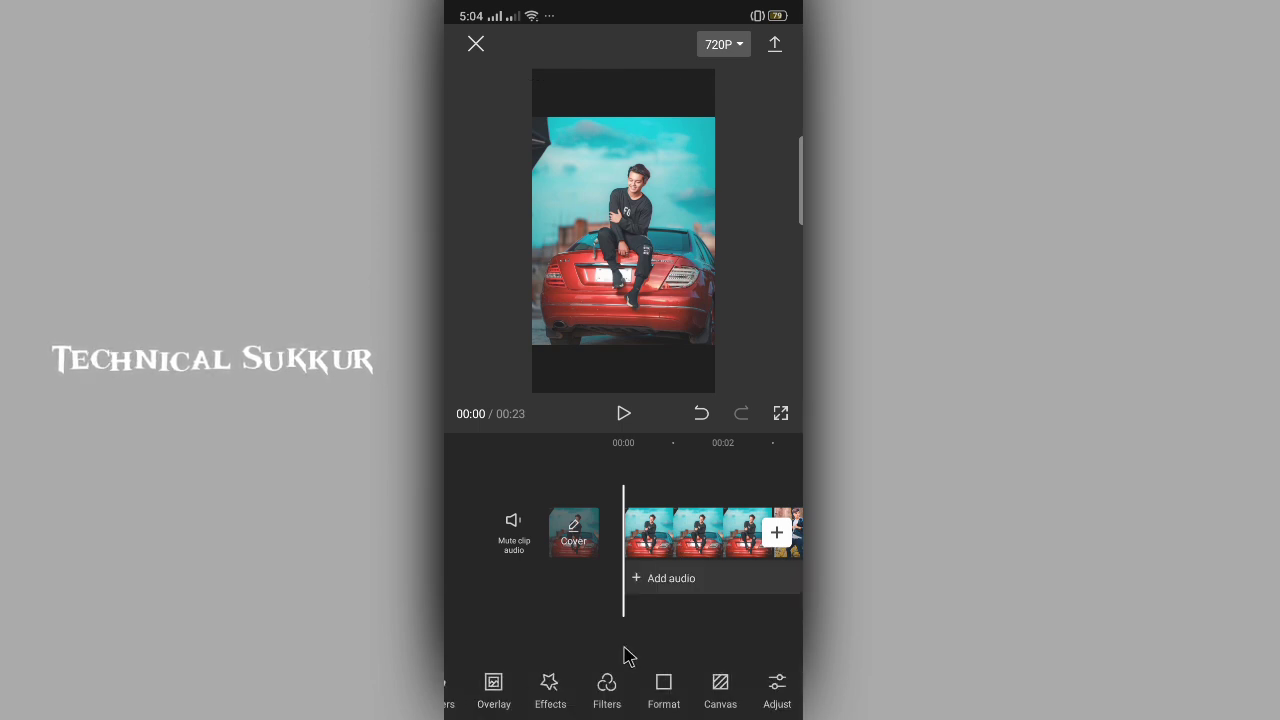
Step: Enlarge the red car photo and the tree trunk photo to fill the vertical frame
left_click(684, 538)
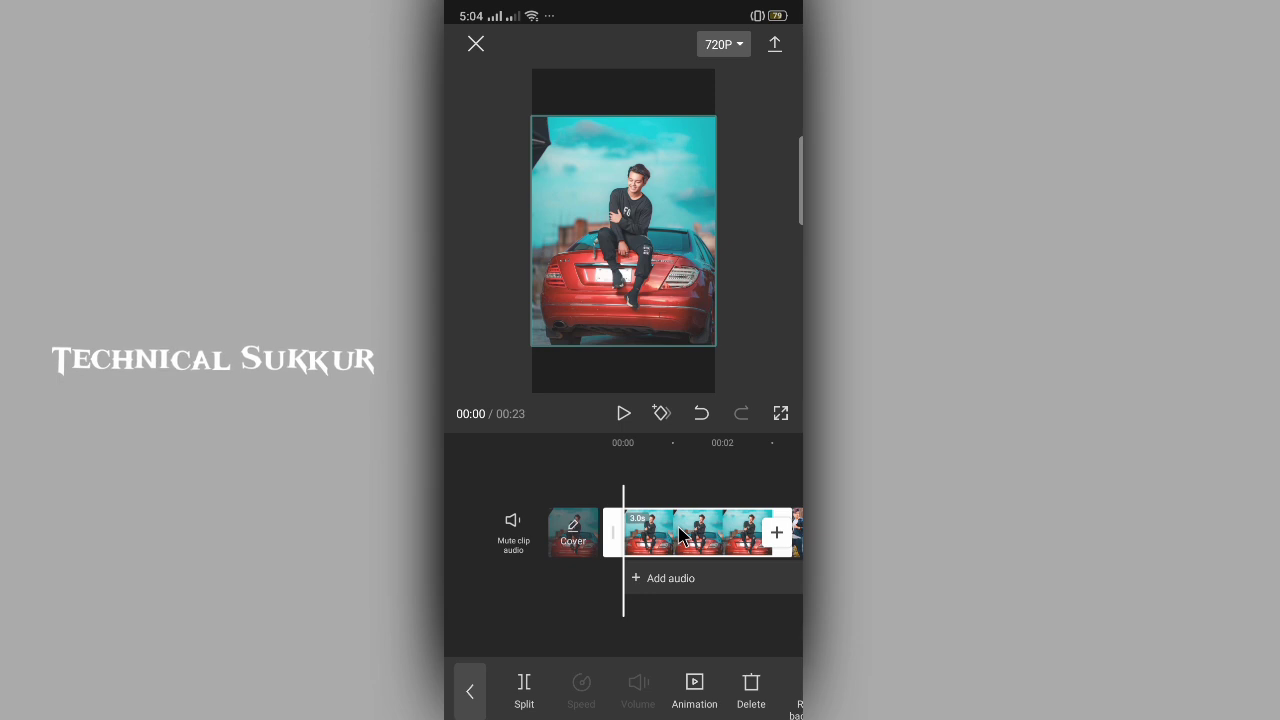
left_click_drag(621, 355, 617, 413)
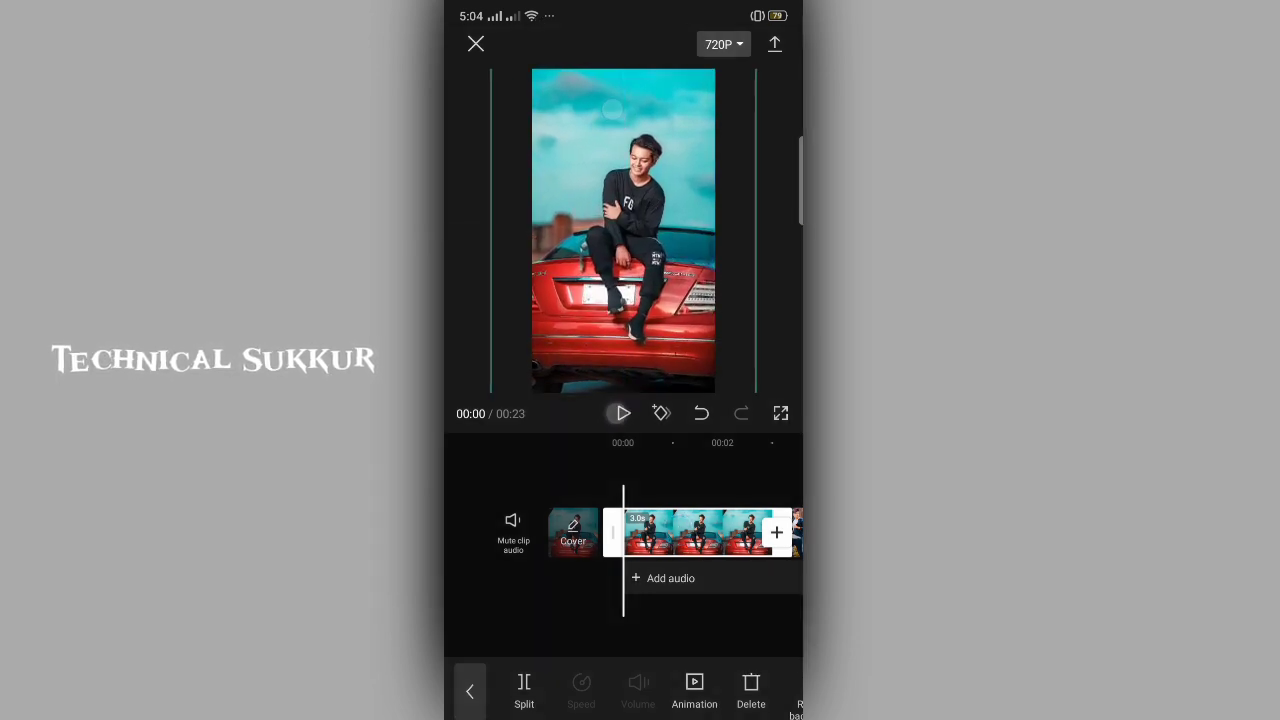
left_click_drag(720, 591, 634, 591)
left_click(740, 540)
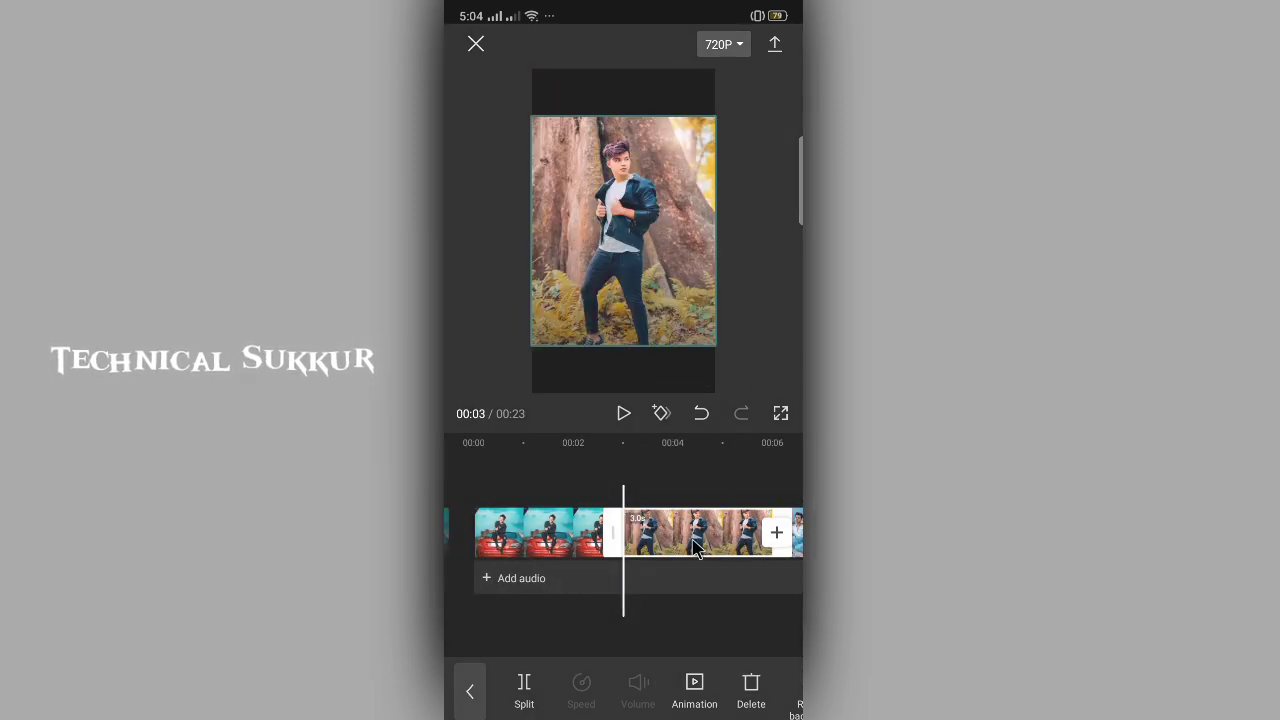
left_click_drag(622, 306, 630, 369)
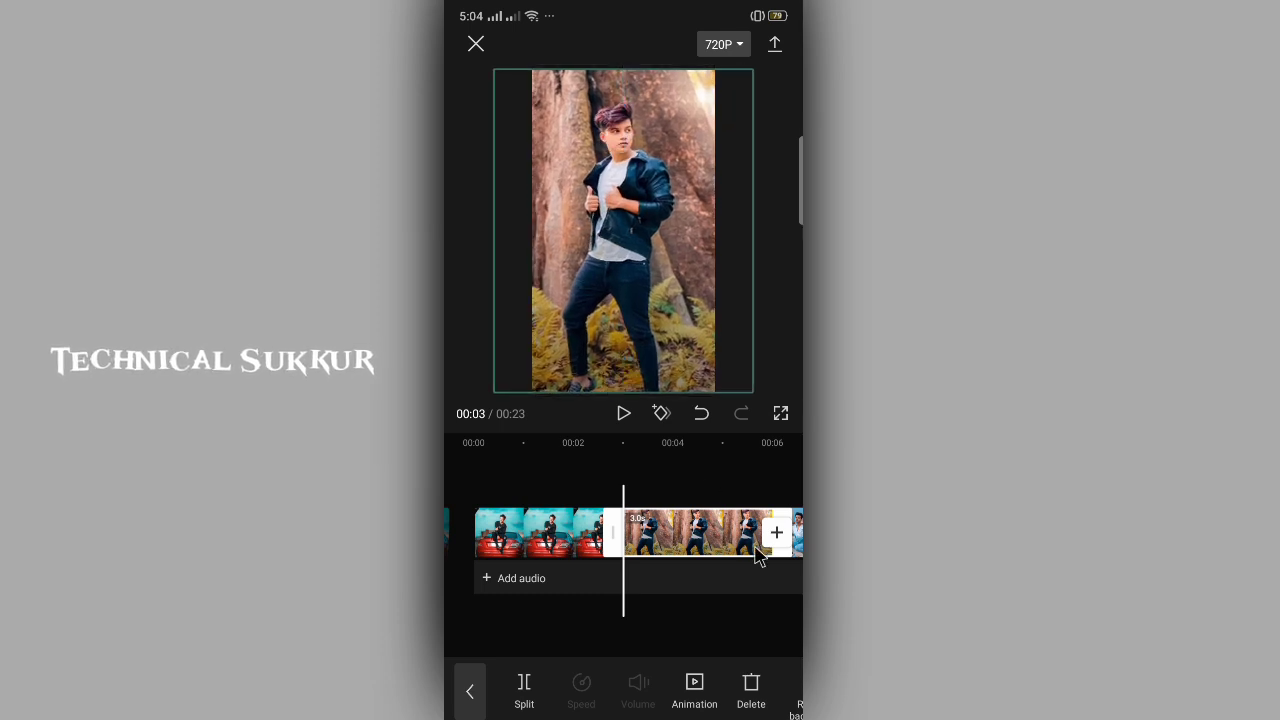
Step: Enlarge the remaining photos, from the crouching beach photo to the last clip, to fill the vertical frame
left_click_drag(750, 600, 637, 610)
left_click(713, 513)
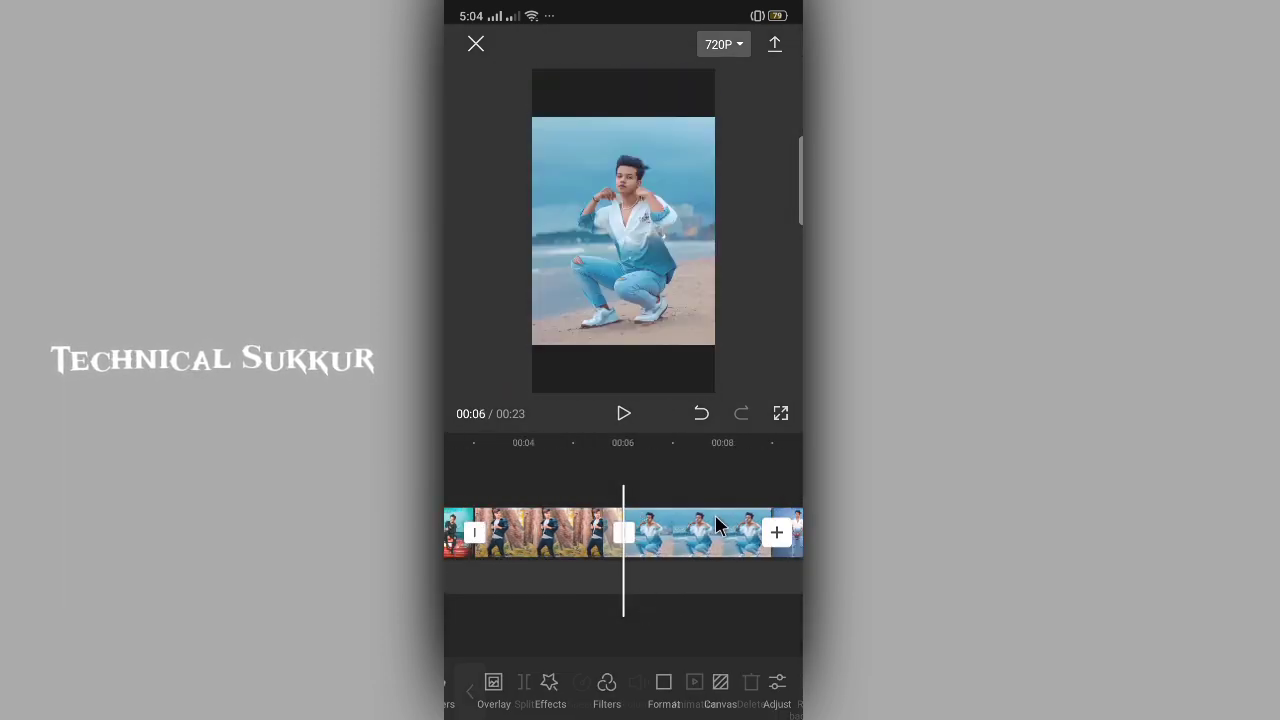
left_click(713, 517)
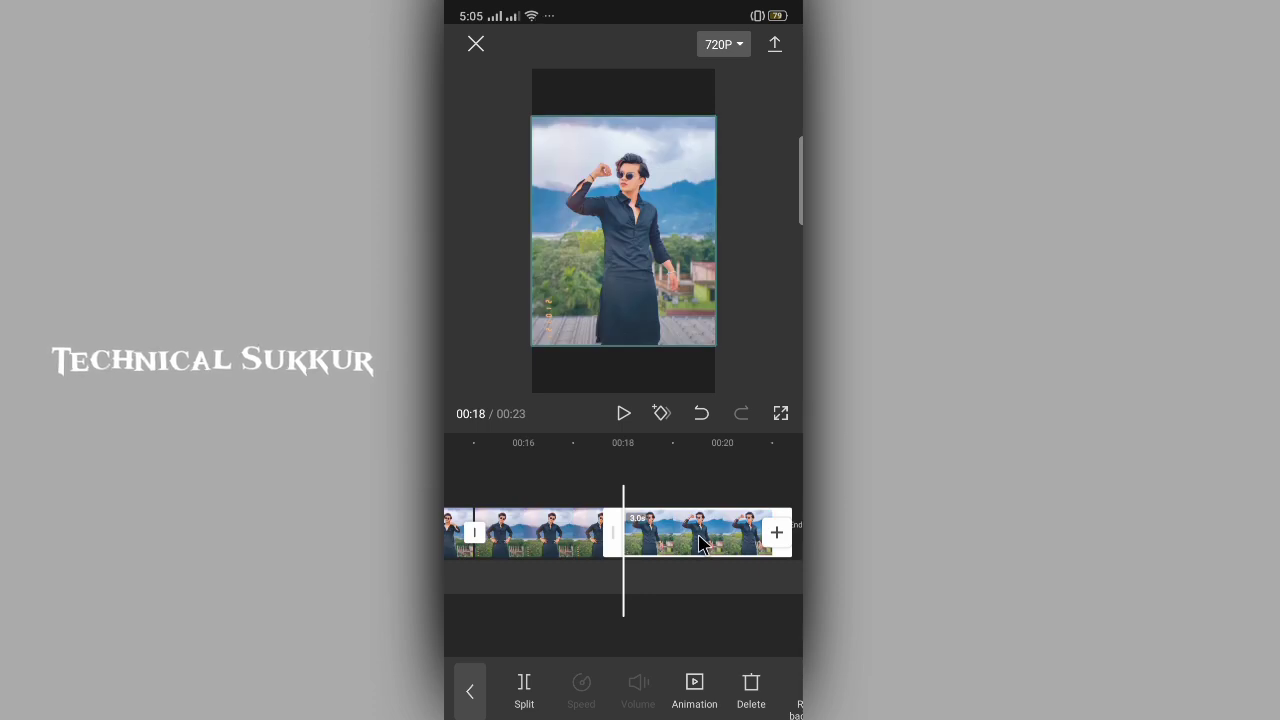
mouse_move(618, 338)
left_mouse_down()
mouse_move(622, 402)
mouse_move(603, 344)
mouse_move(610, 352)
left_mouse_up()
Step: Delete the Ending clip after the last photo
left_click_drag(709, 583, 663, 583)
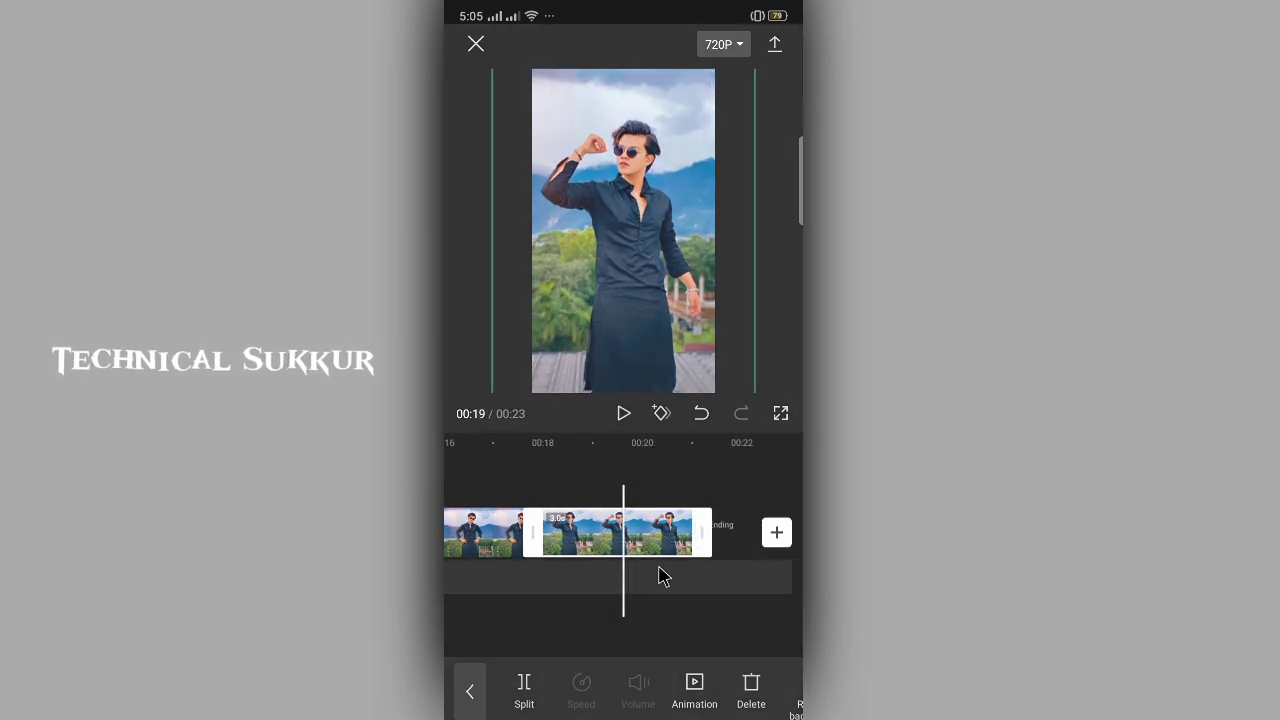
left_click(670, 577)
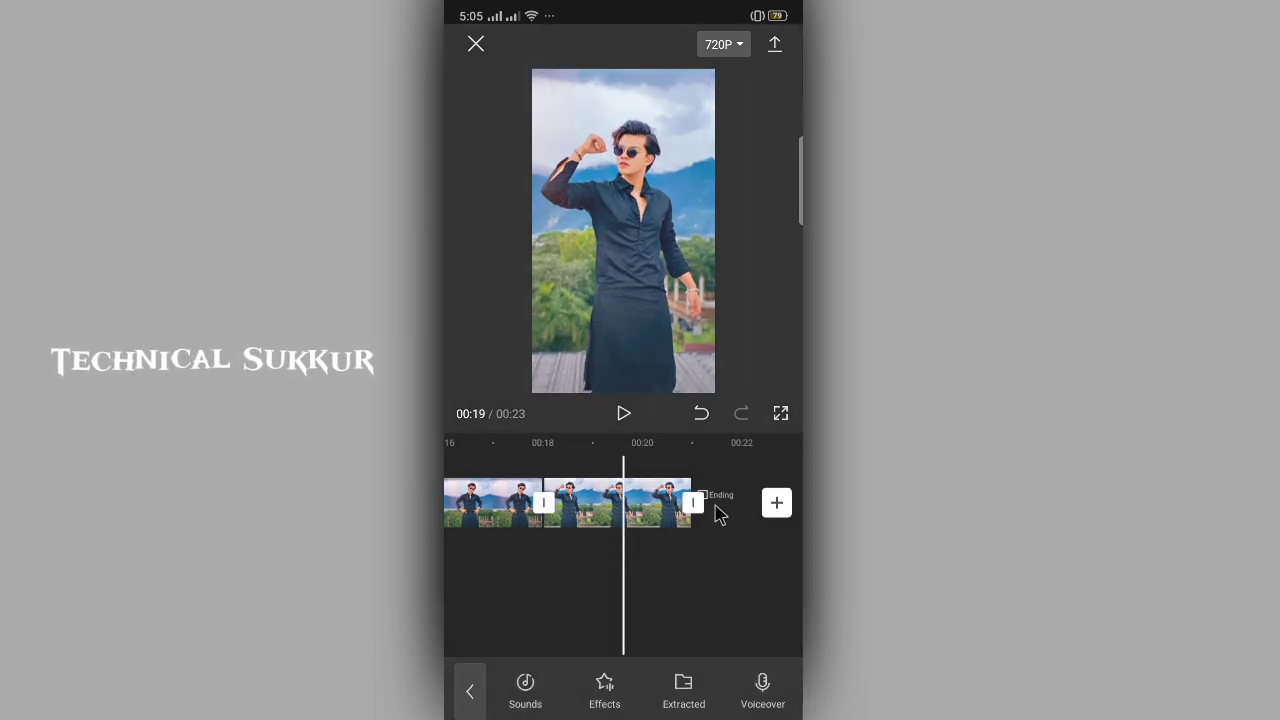
left_click(717, 514)
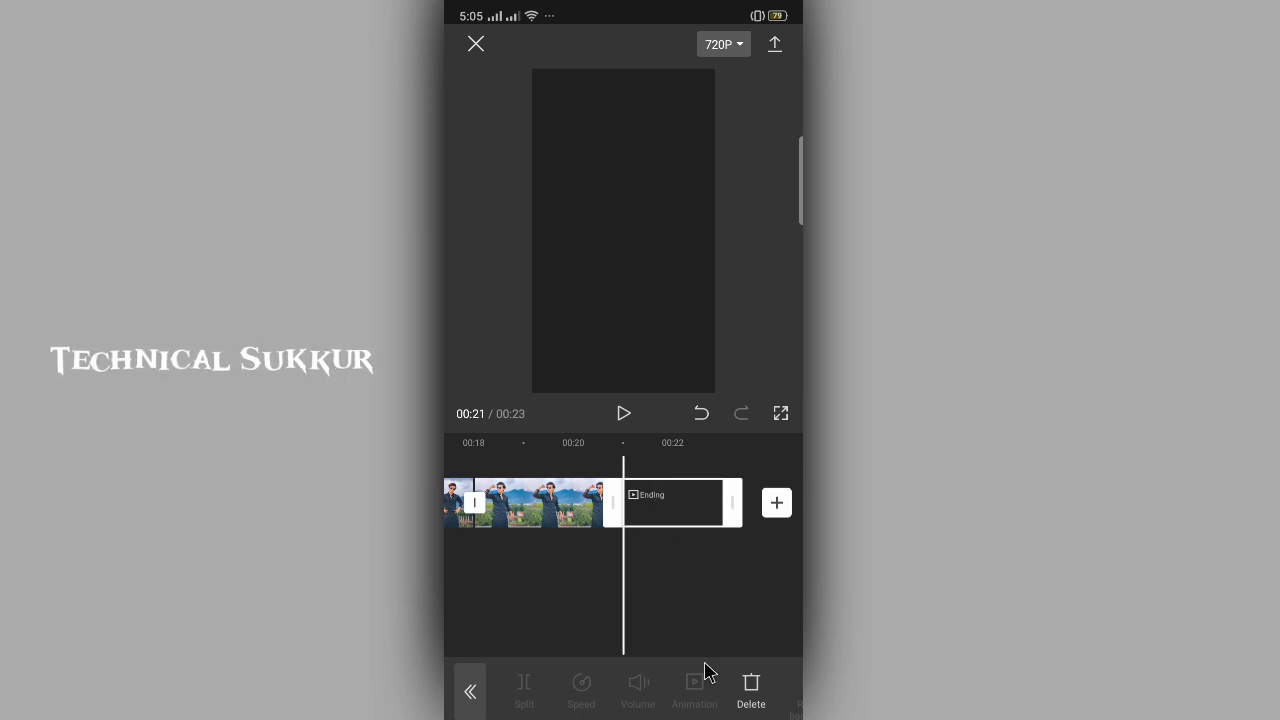
left_click(752, 690)
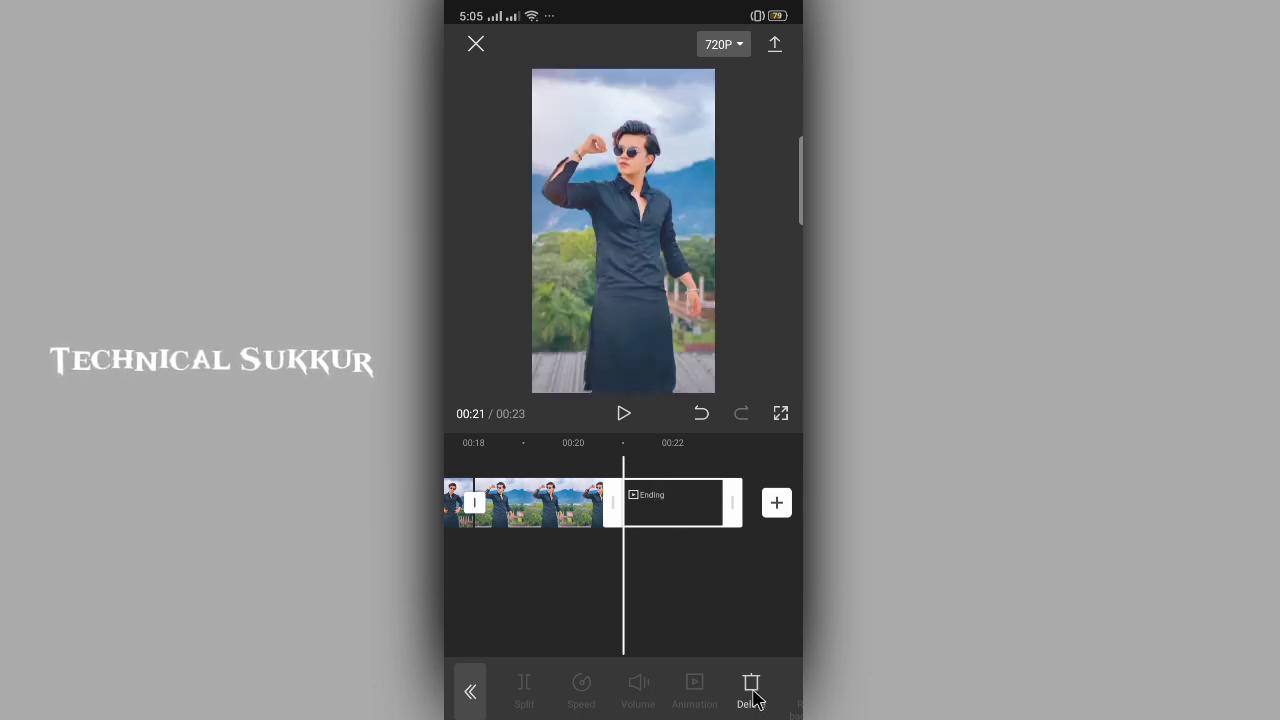
Step: Add the Pull Out camera transition between the first two photos and apply it to all clips
left_click_drag(548, 562, 634, 543)
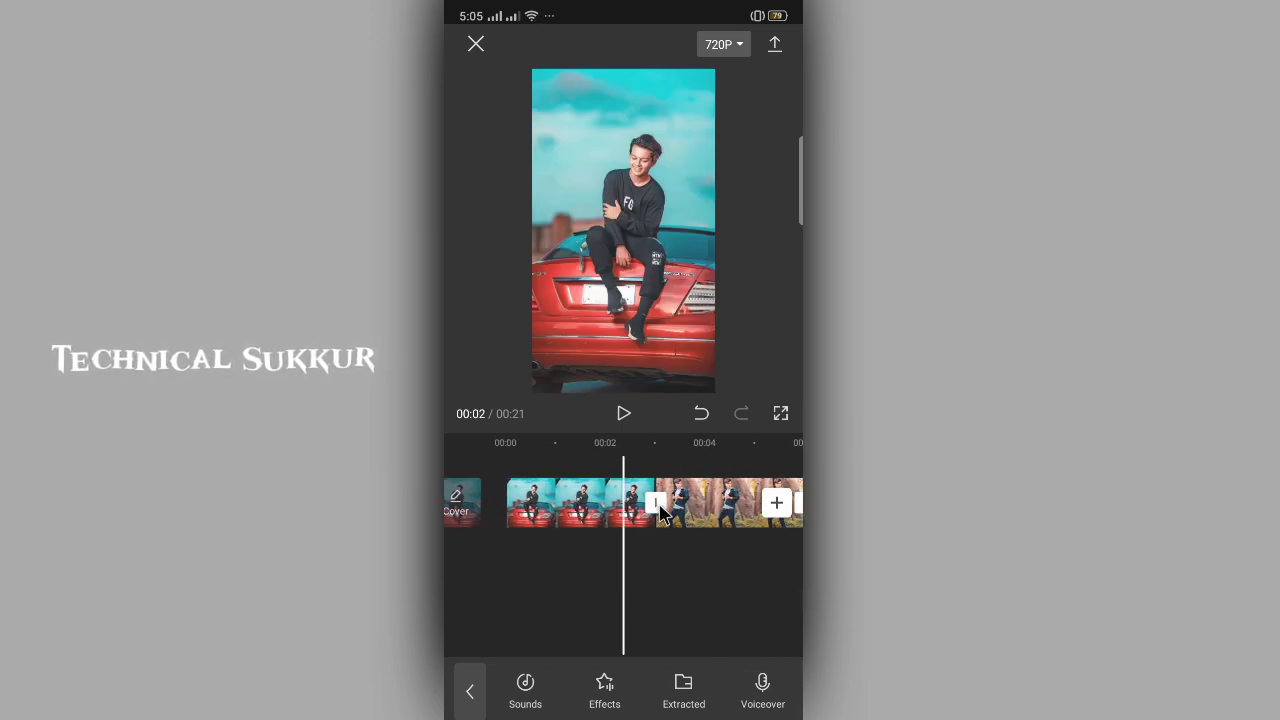
left_click_drag(706, 541, 674, 543)
left_click(707, 503)
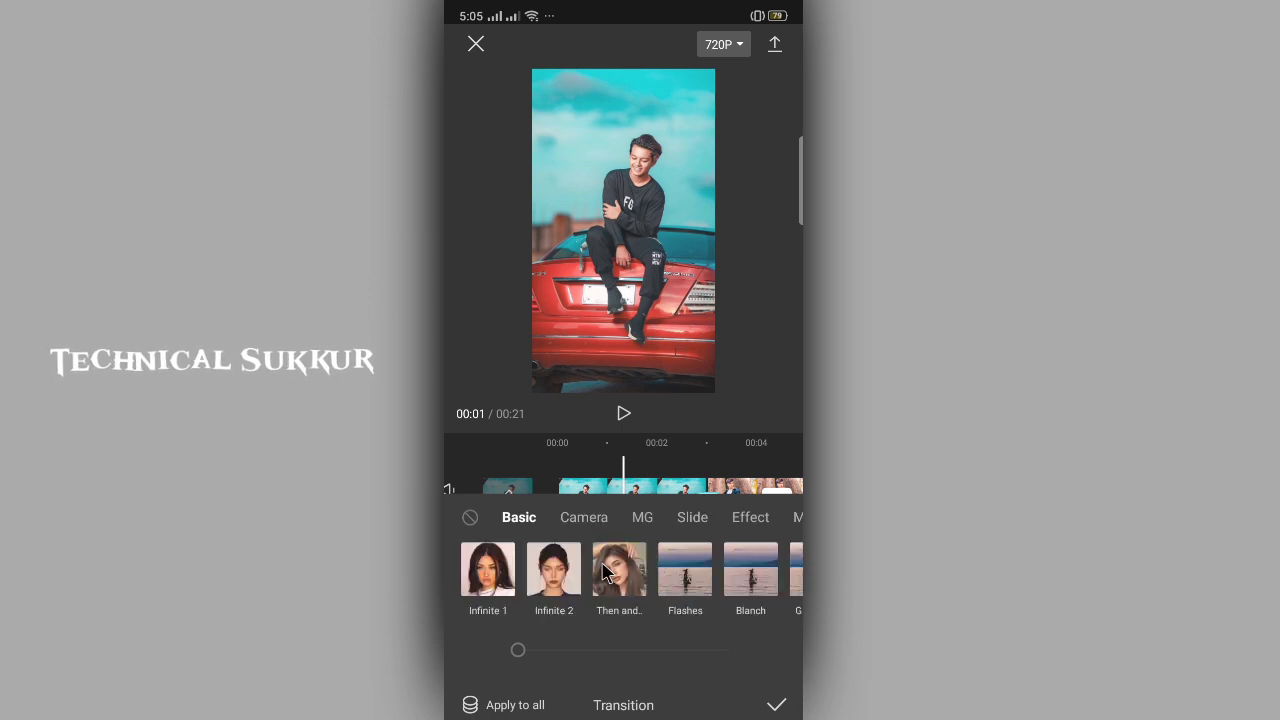
left_click(598, 529)
left_click_drag(734, 580, 634, 571)
left_click_drag(737, 568, 640, 580)
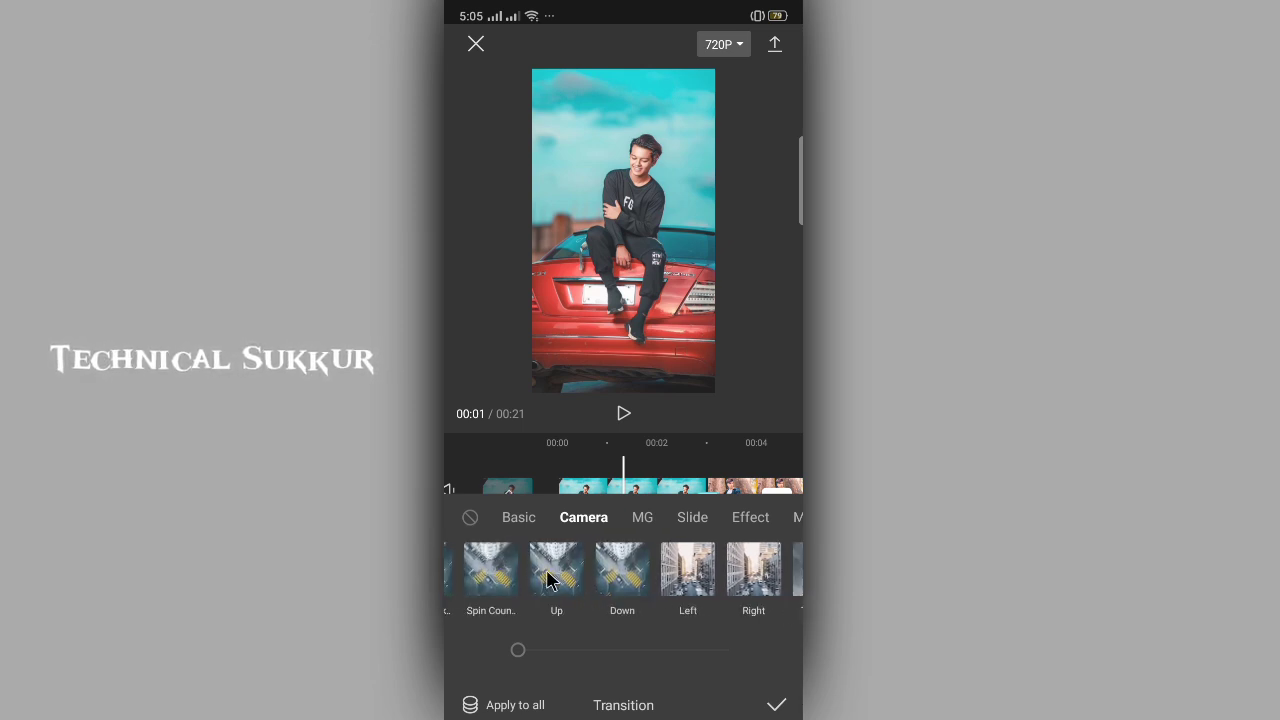
left_click_drag(503, 574, 668, 604)
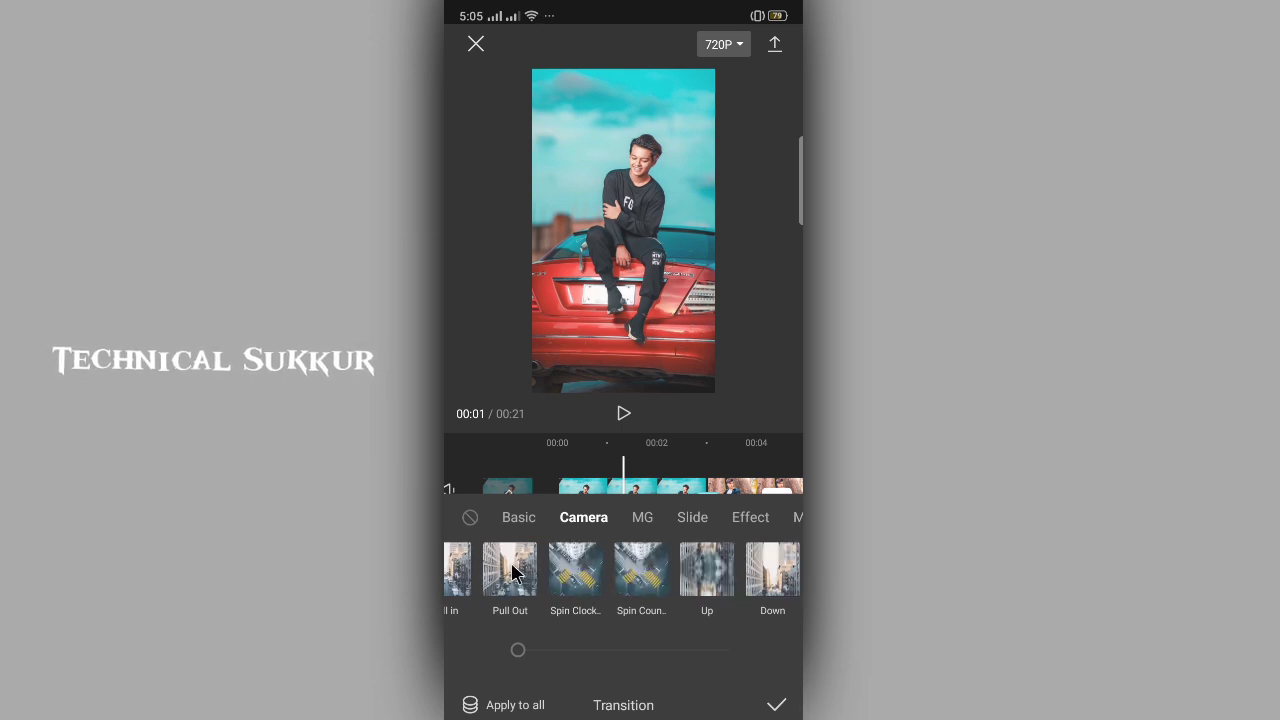
left_click(535, 598)
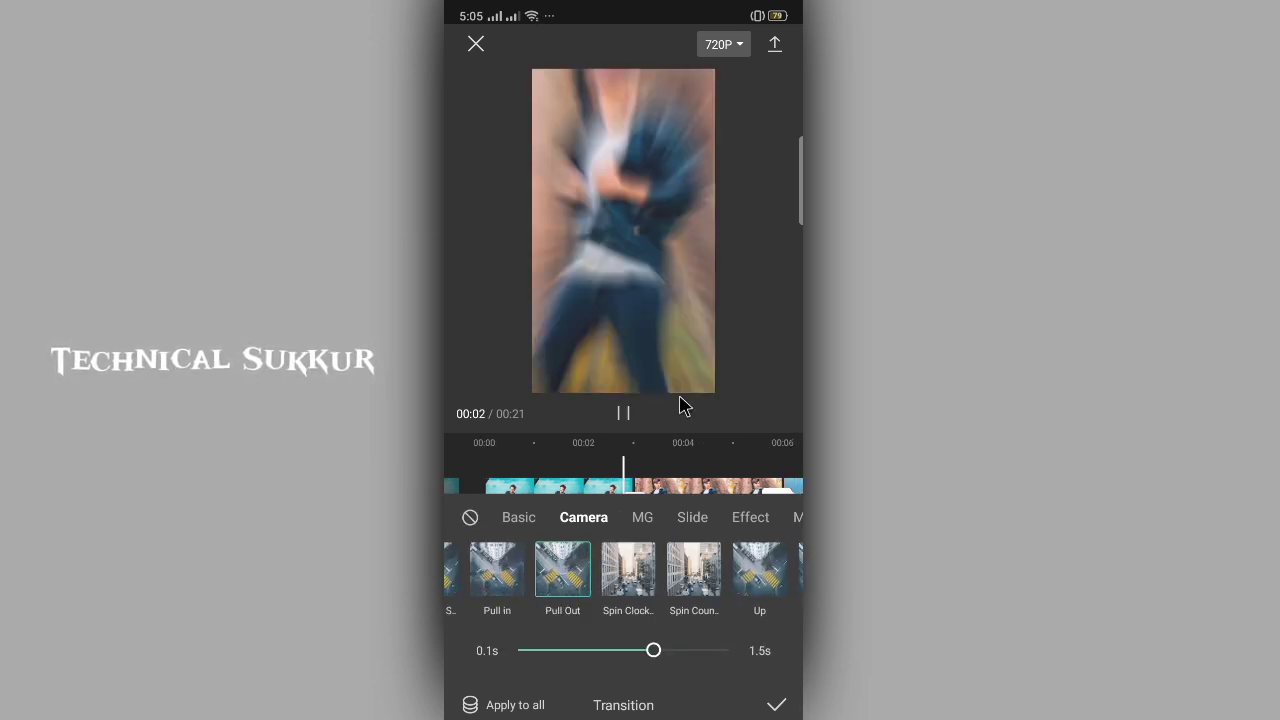
left_click(515, 705)
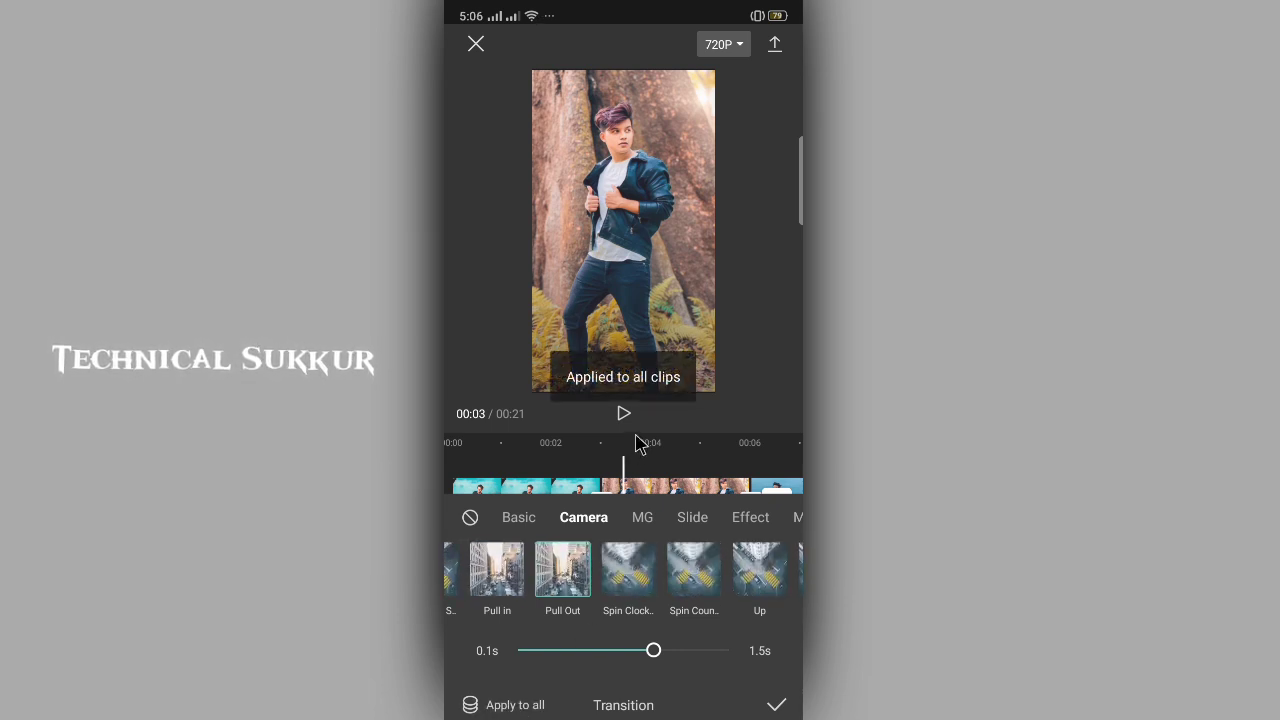
left_click(776, 705)
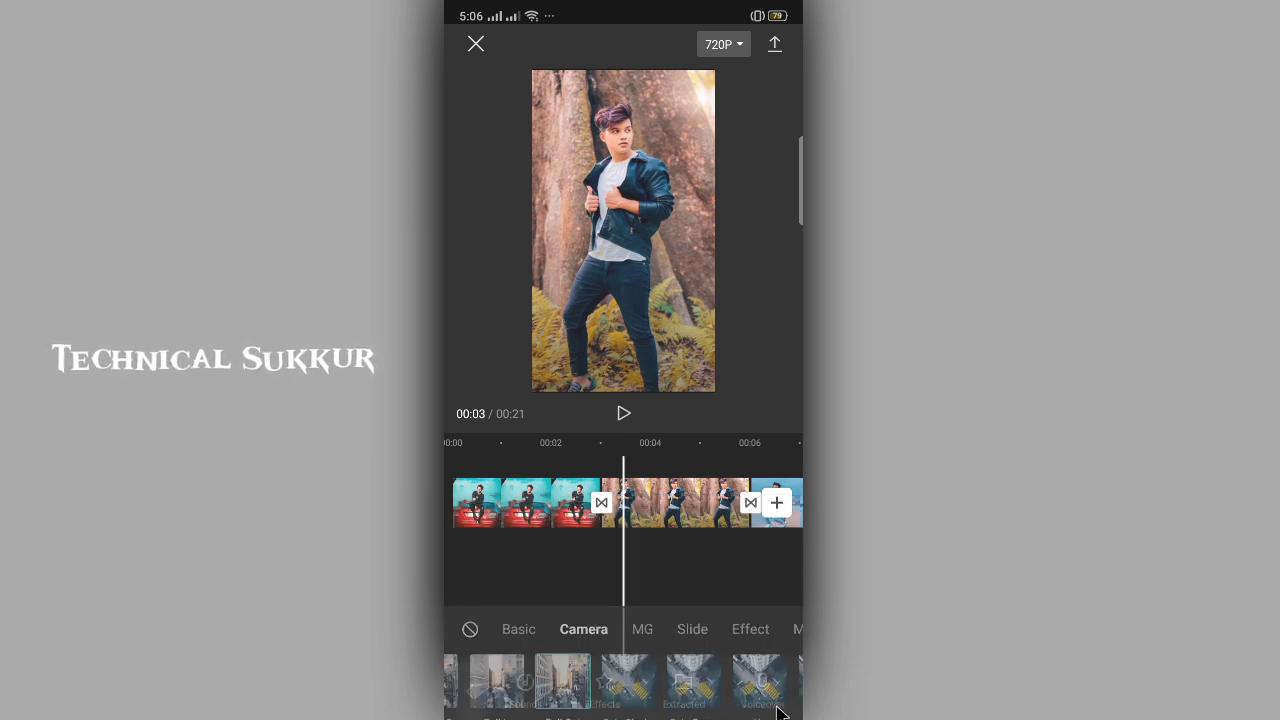
Step: Play the slideshow from the beginning to check the transition, and return to the start of the timeline
left_click_drag(505, 590, 452, 471)
left_click_drag(702, 602, 612, 553)
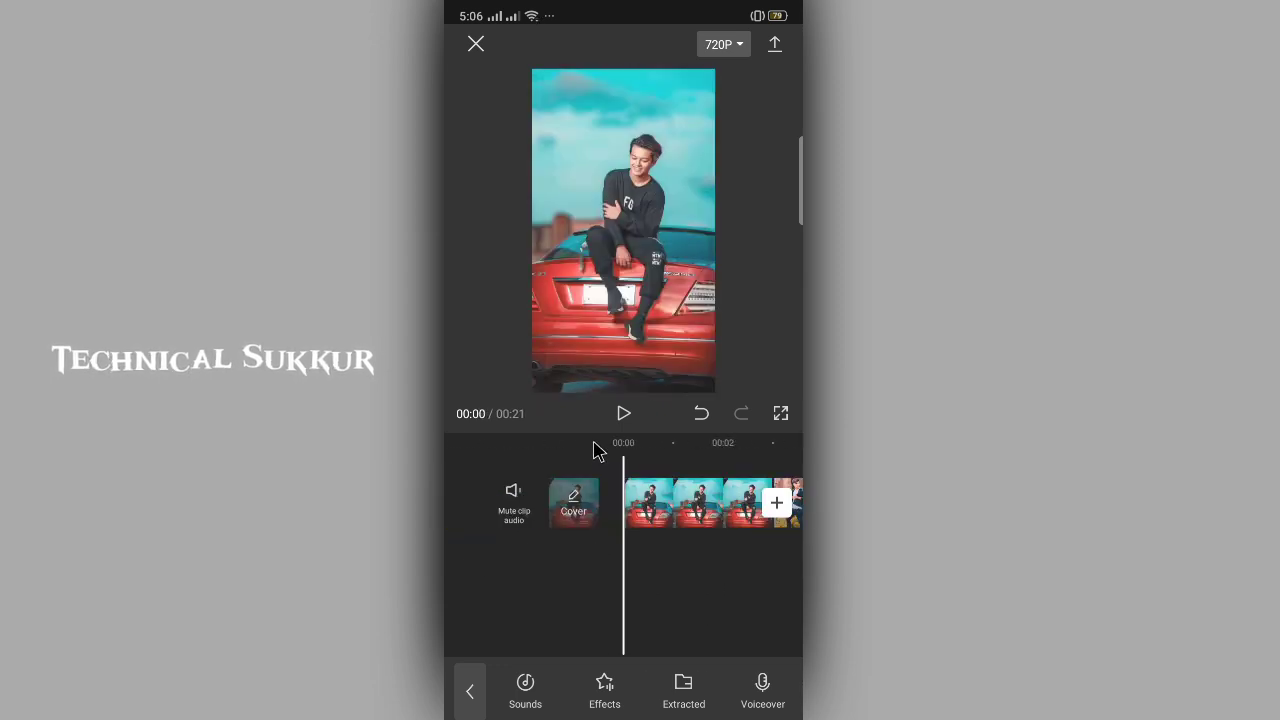
left_click(622, 415)
left_click(688, 555)
left_click_drag(685, 546, 646, 461)
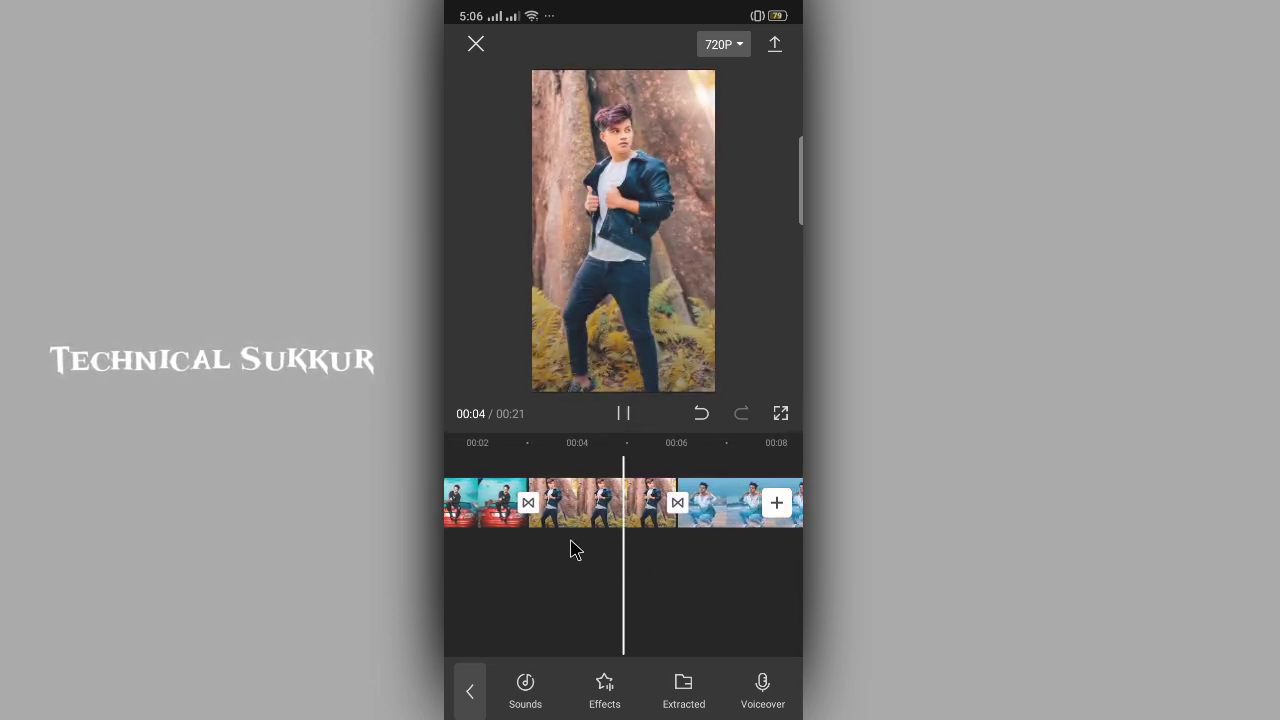
left_click_drag(590, 535, 768, 538)
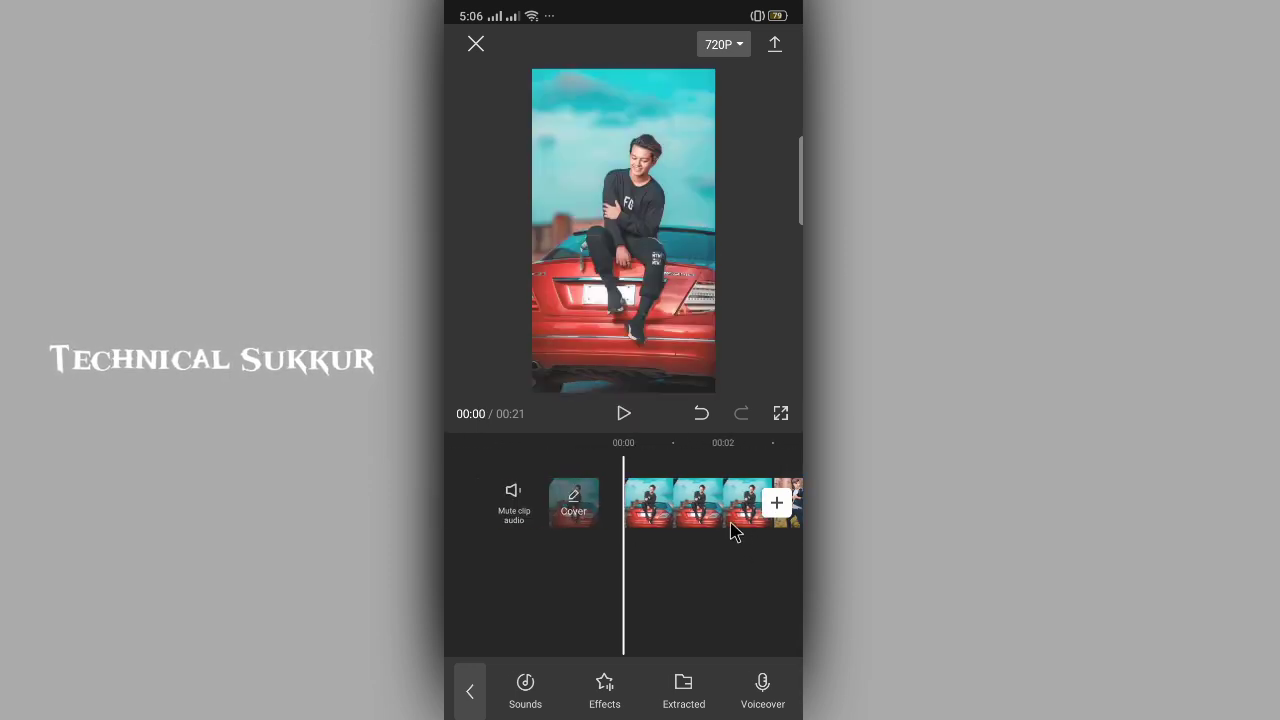
Step: Apply the Pendulum 1 combo animation to the first photo clip
left_click(696, 515)
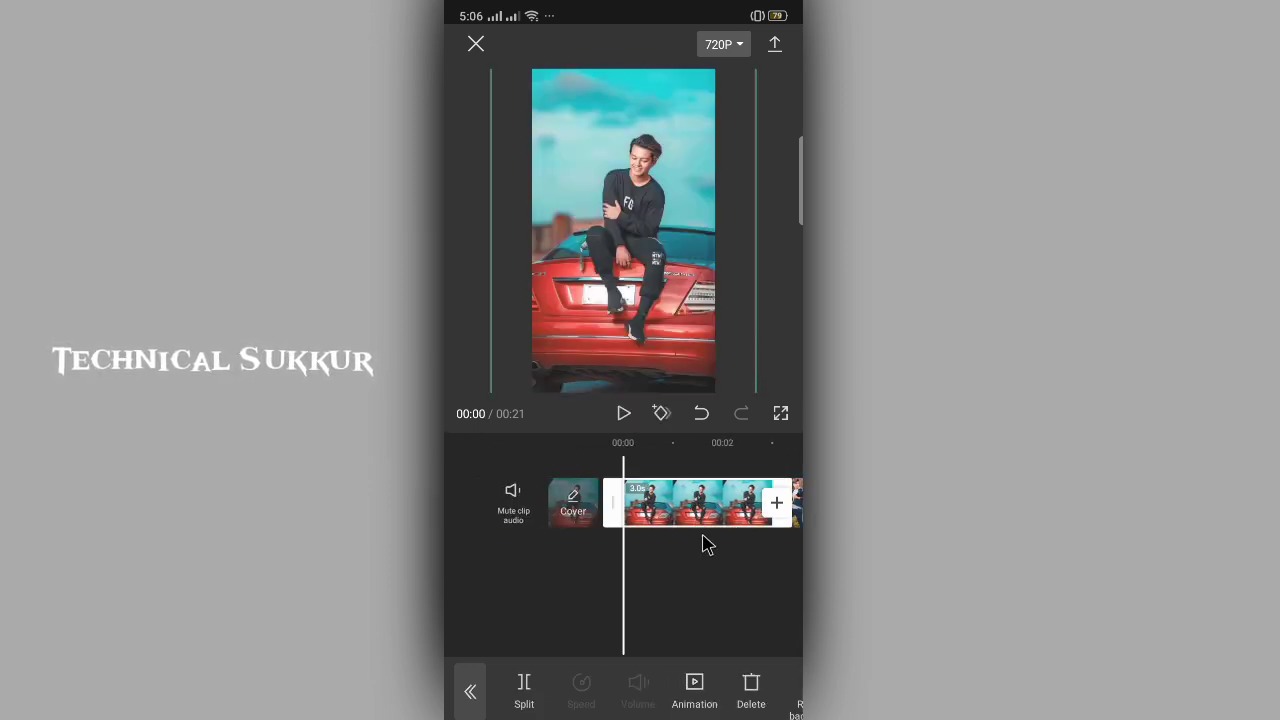
left_click(696, 700)
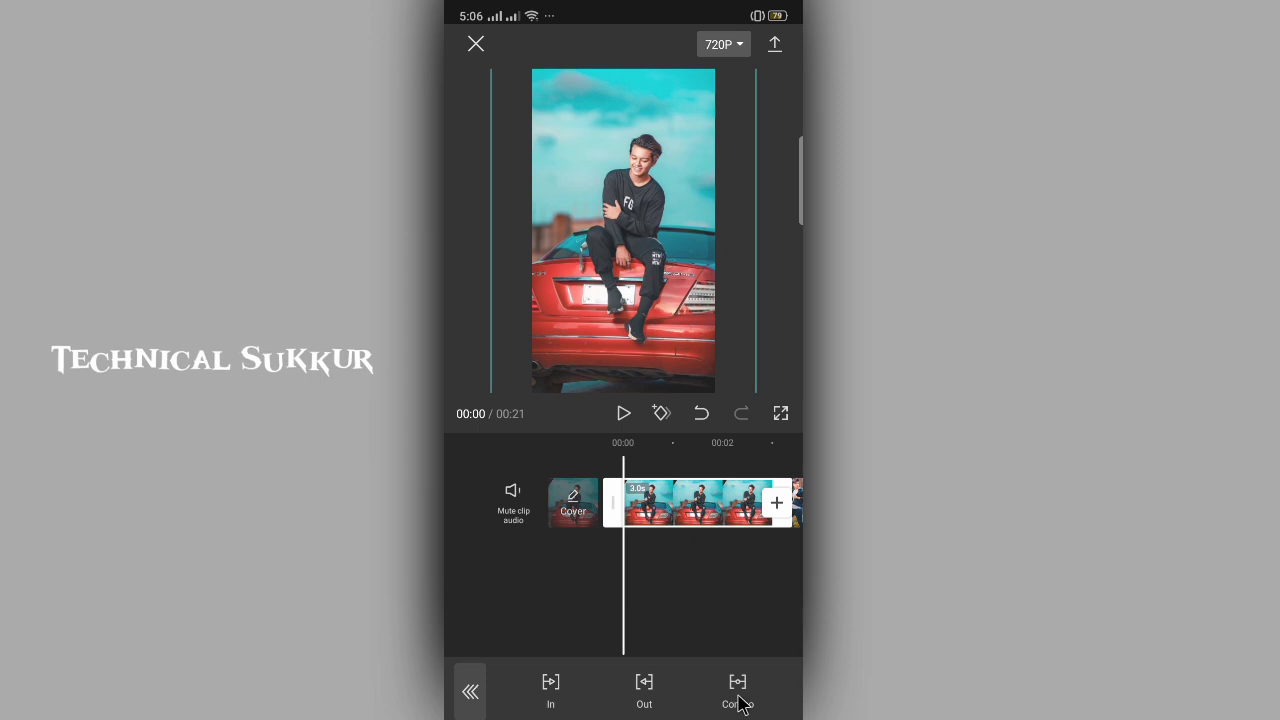
left_click(738, 695)
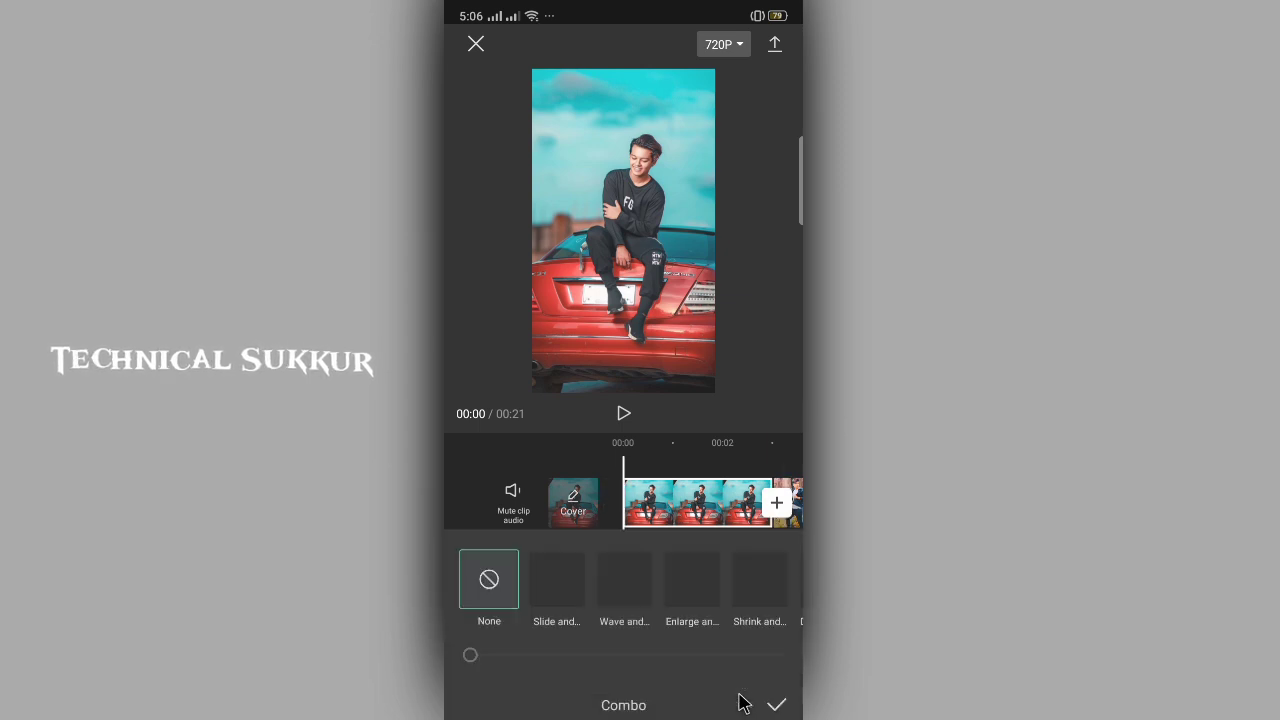
left_click_drag(689, 612, 553, 592)
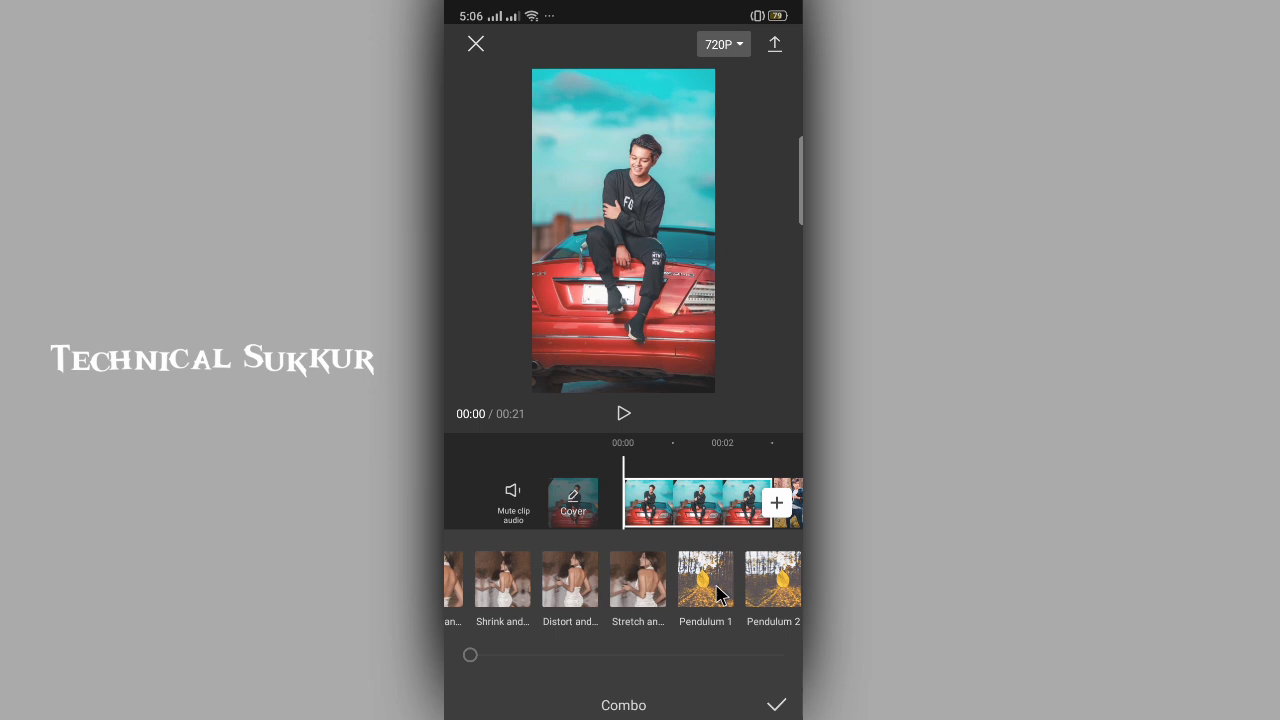
left_click(707, 593)
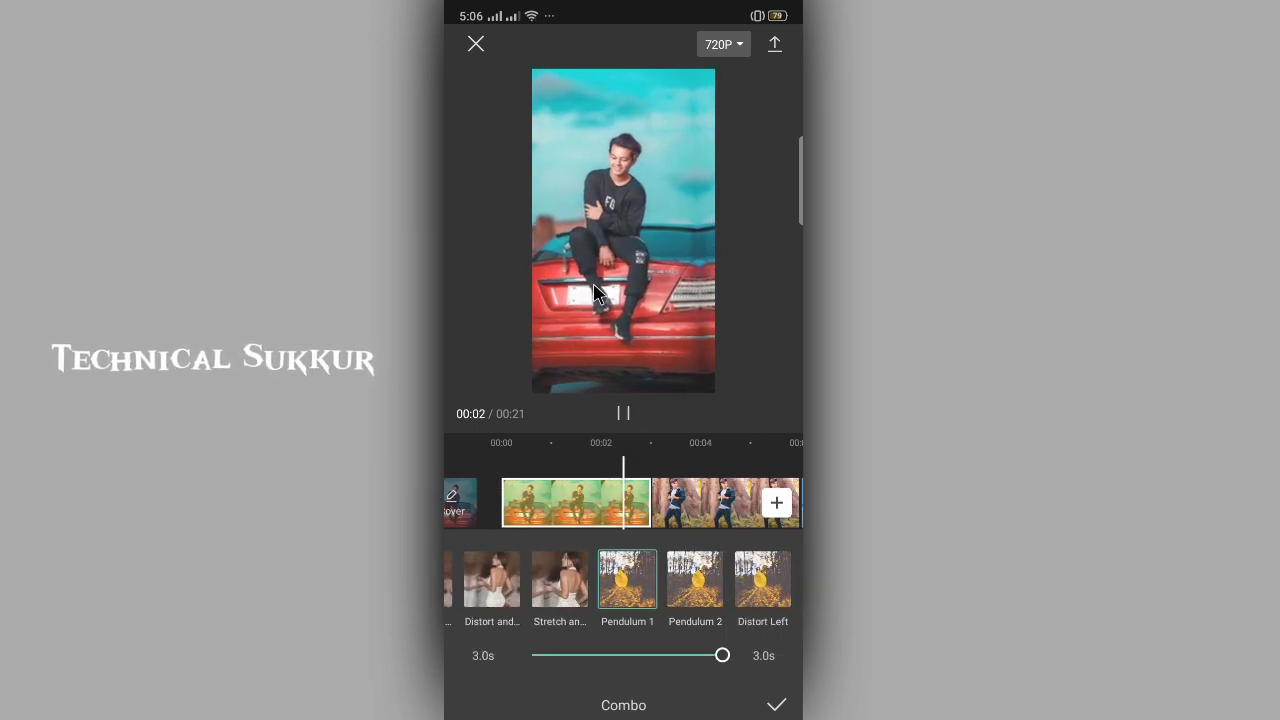
left_click(779, 704)
Step: Apply the Pendulum 2 combo animation to the second photo clip
left_click(687, 524)
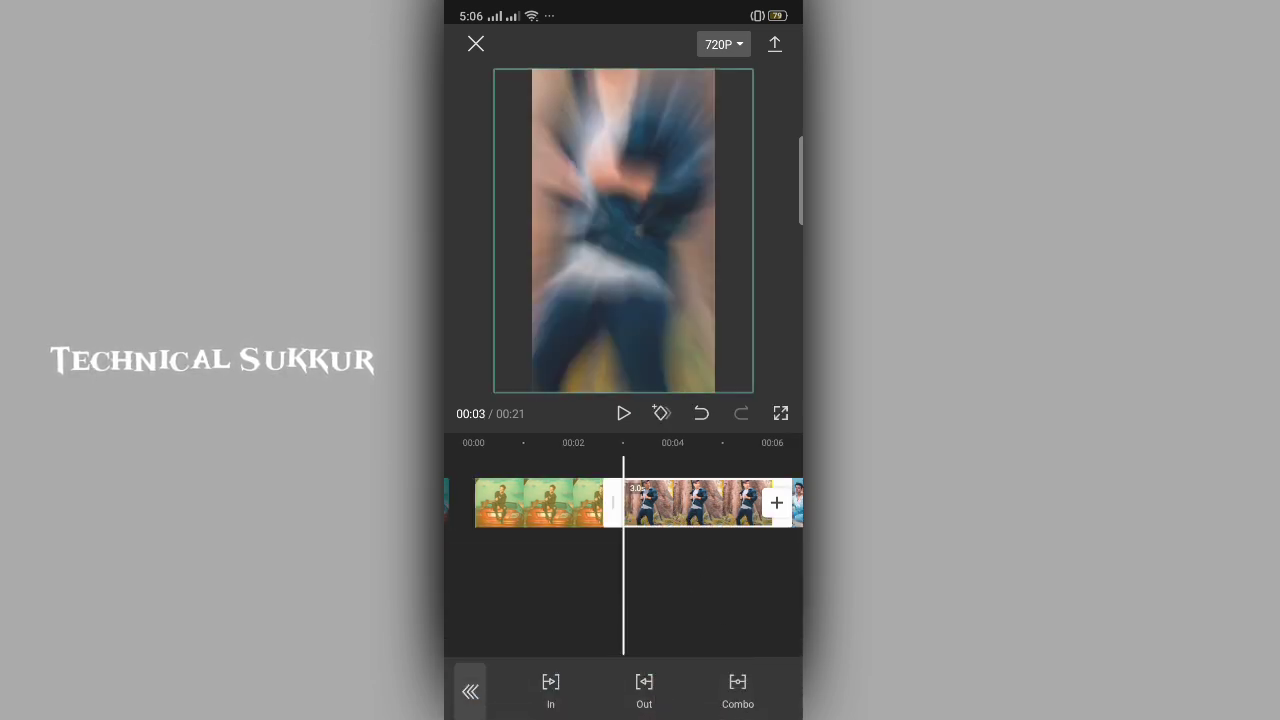
left_click(737, 695)
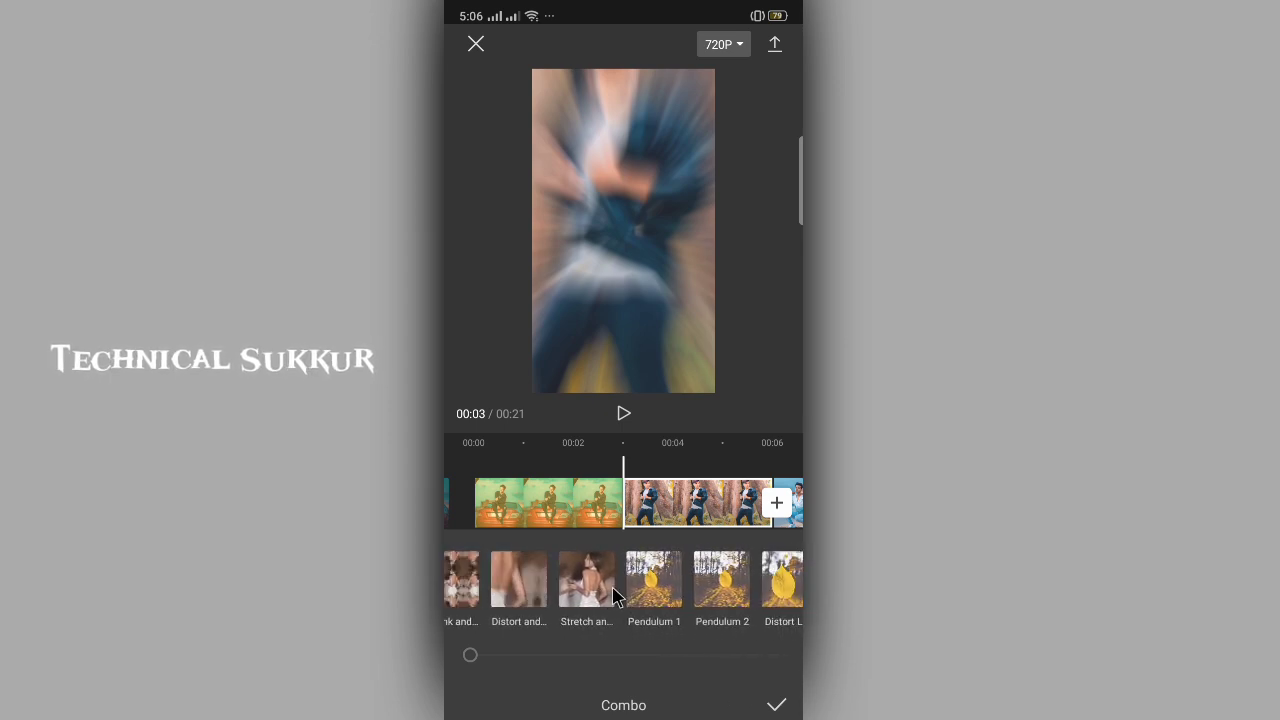
left_click(703, 575)
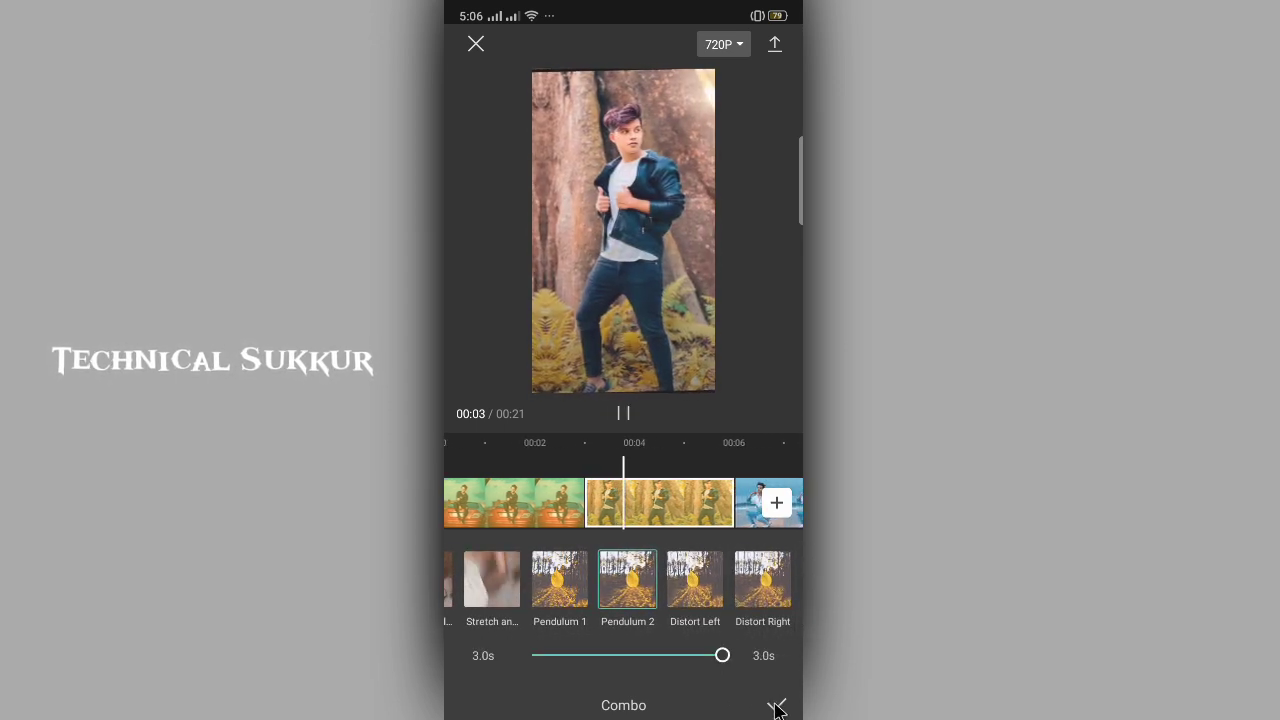
left_click(777, 705)
Step: Apply the Zoom 2 combo animation to the last photo clip
left_click(677, 577)
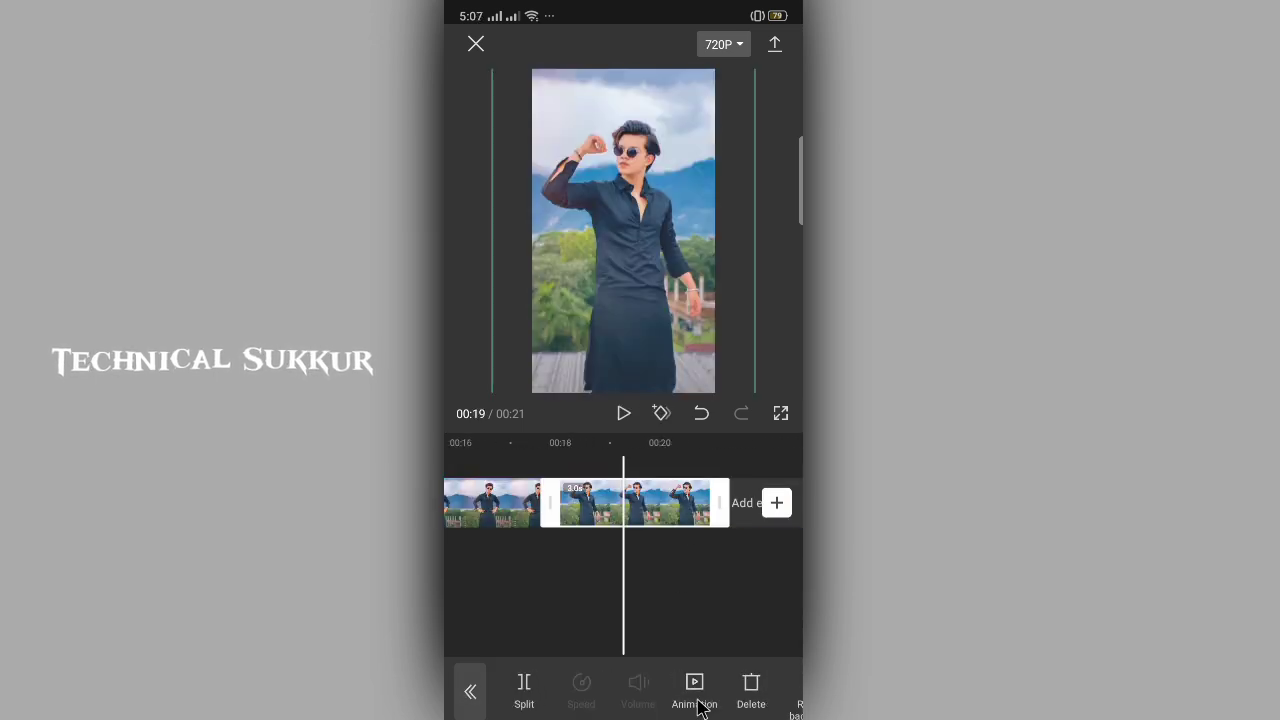
left_click(697, 695)
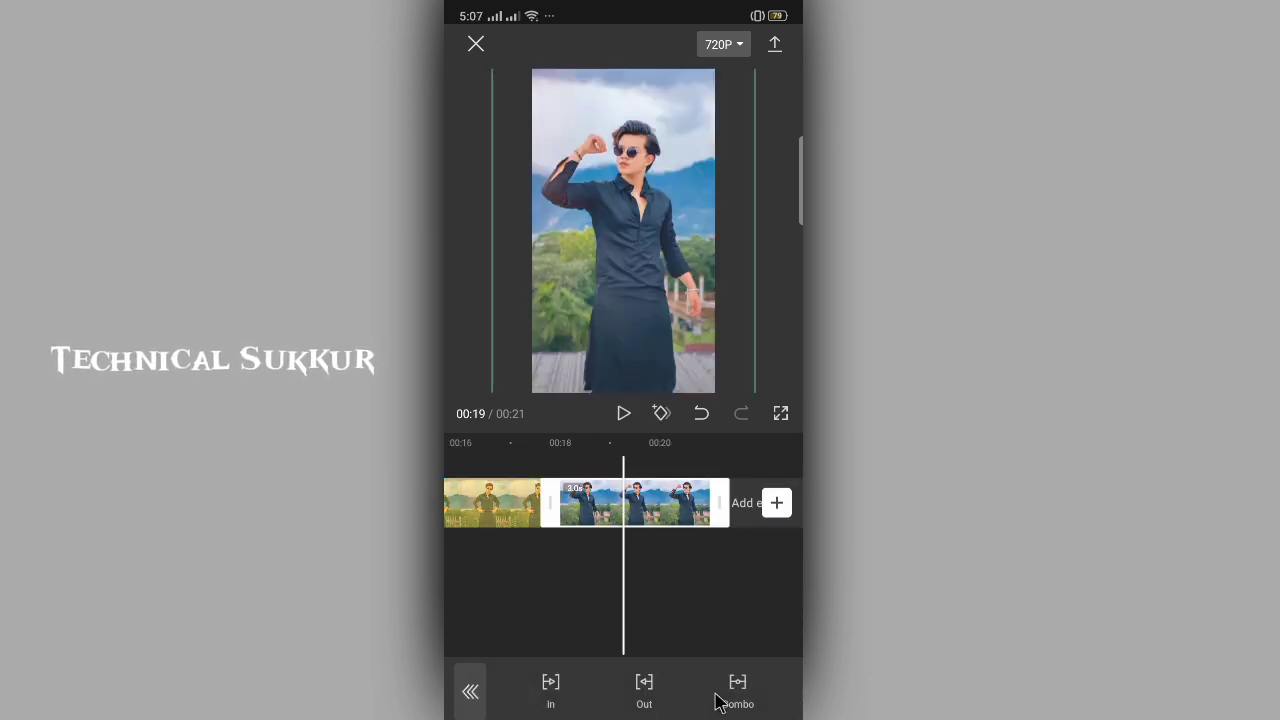
left_click(738, 690)
left_click_drag(780, 578, 683, 572)
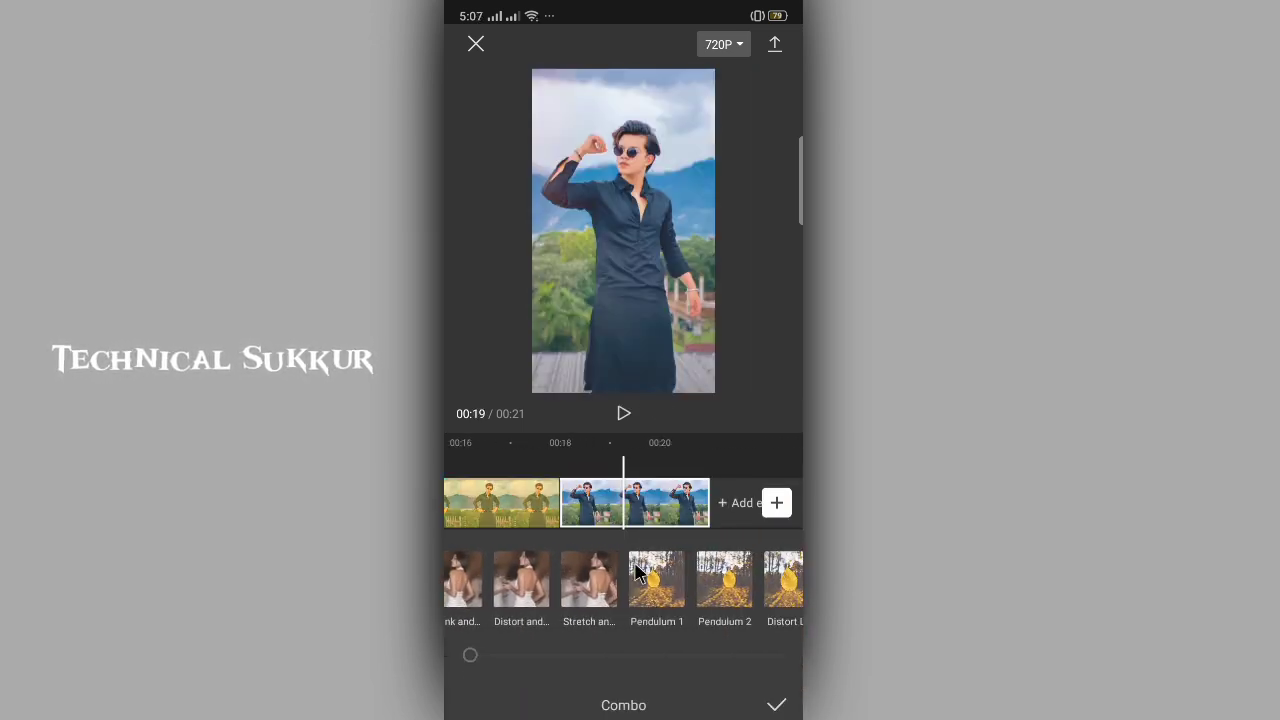
left_click(590, 578)
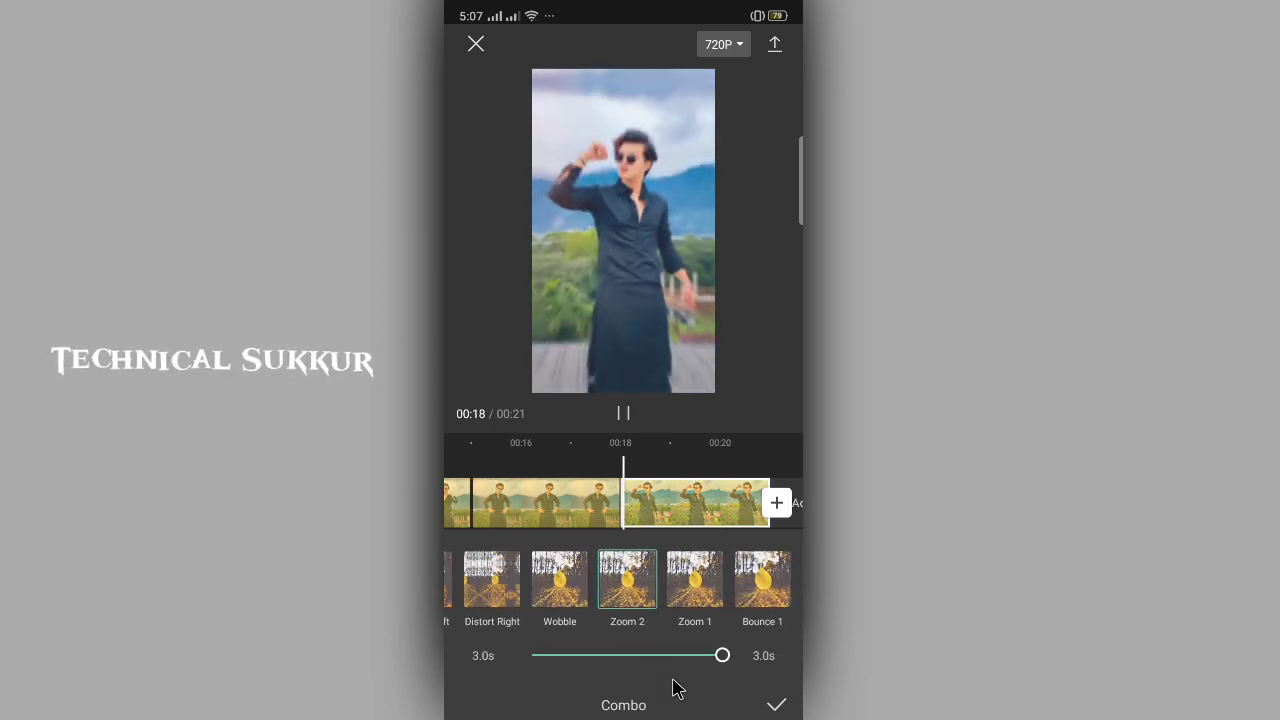
left_click(776, 700)
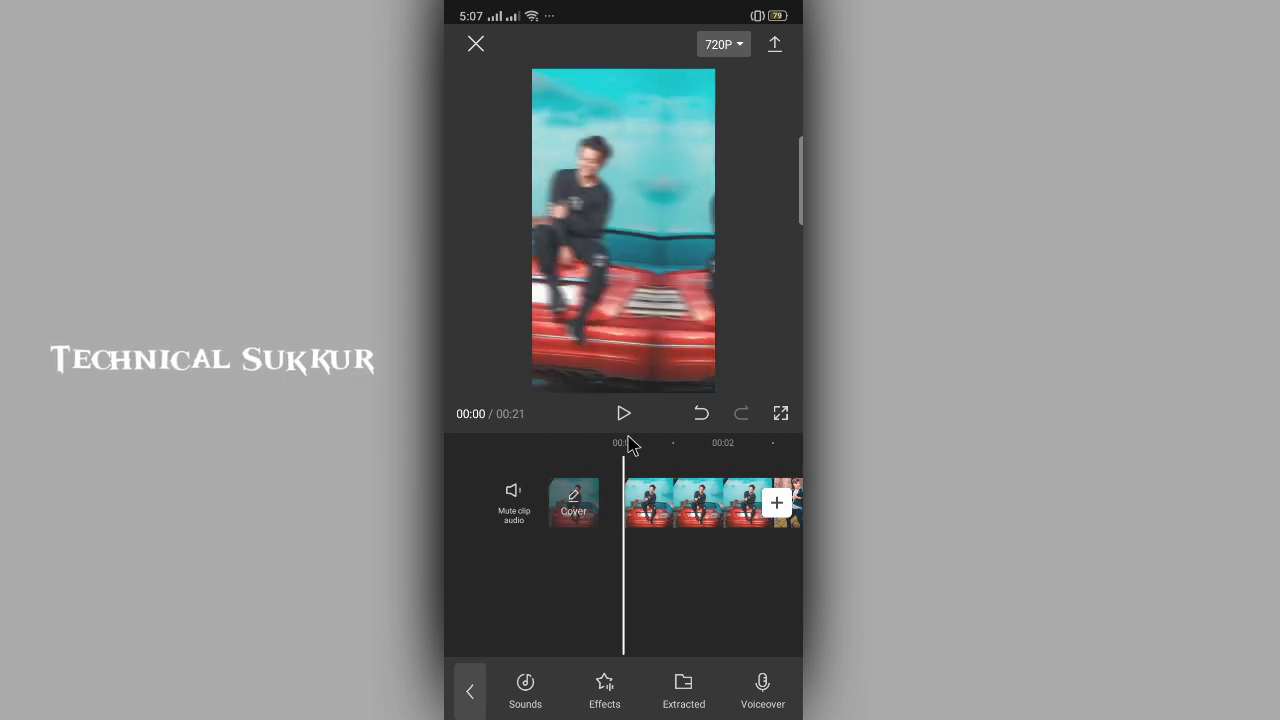
Step: Play the slideshow from the beginning to check the combo animations, and return to the start of the timeline
left_click(621, 415)
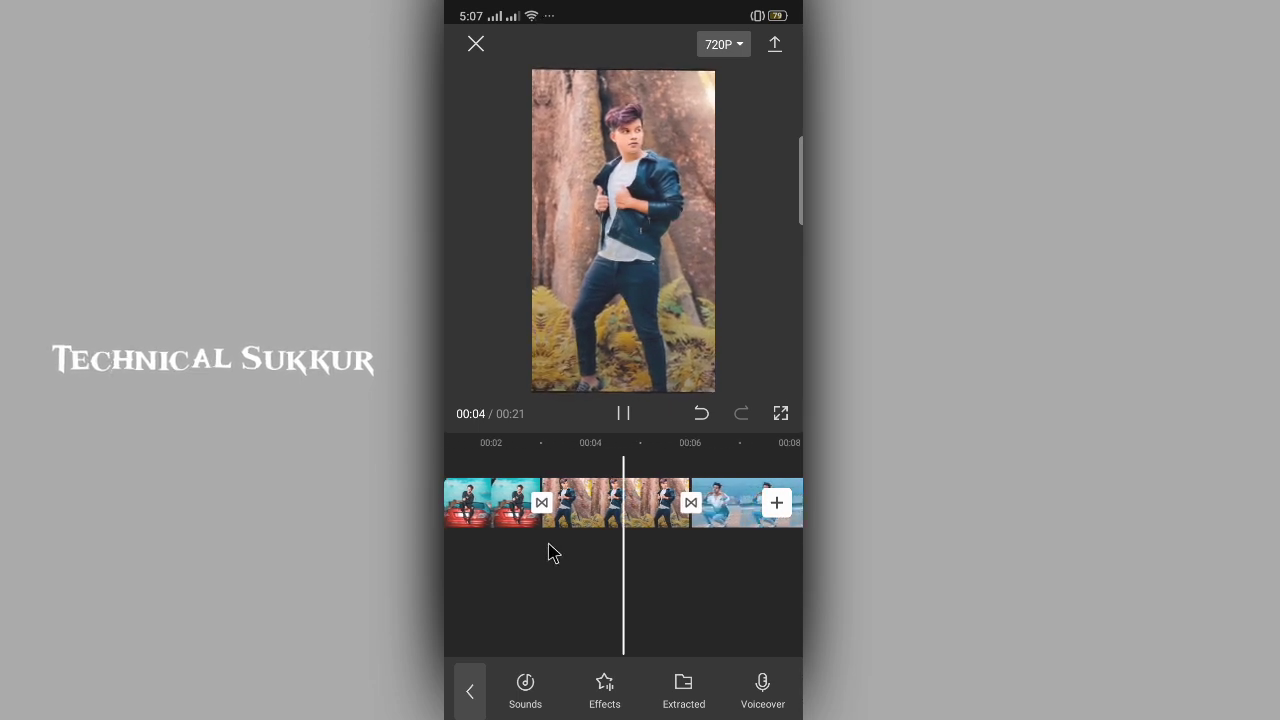
left_click_drag(534, 530, 769, 530)
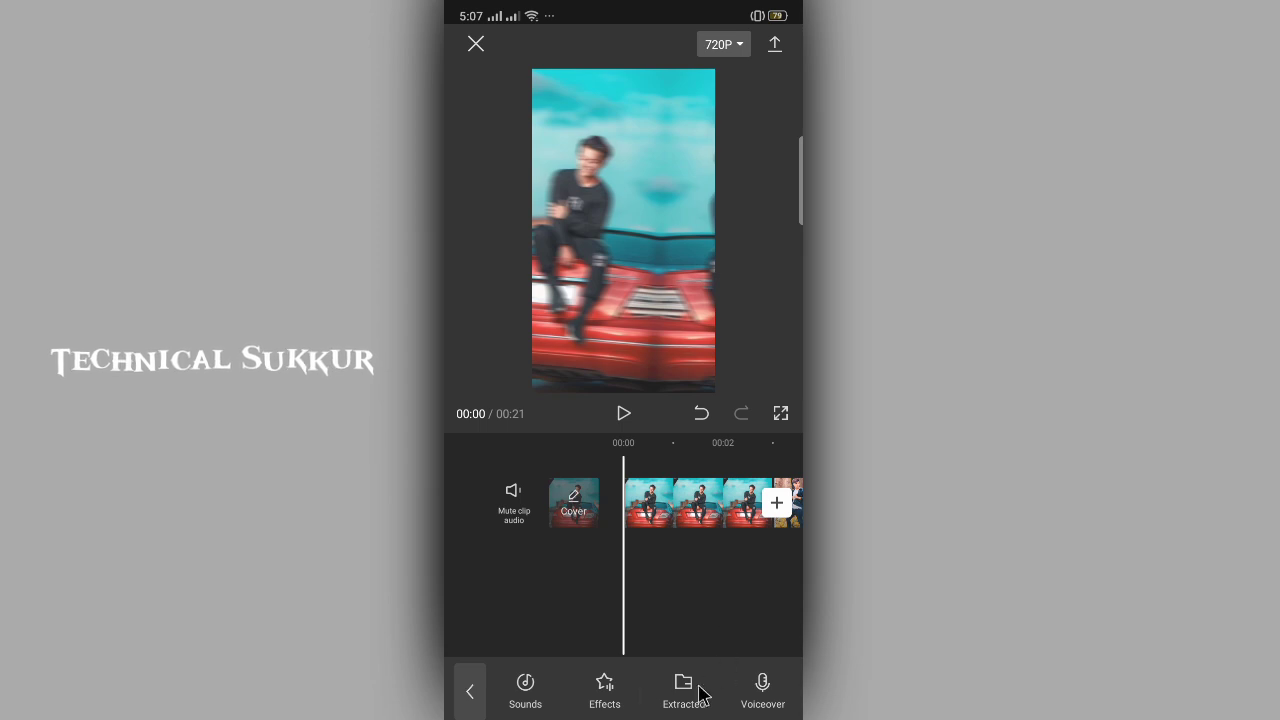
left_click(478, 692)
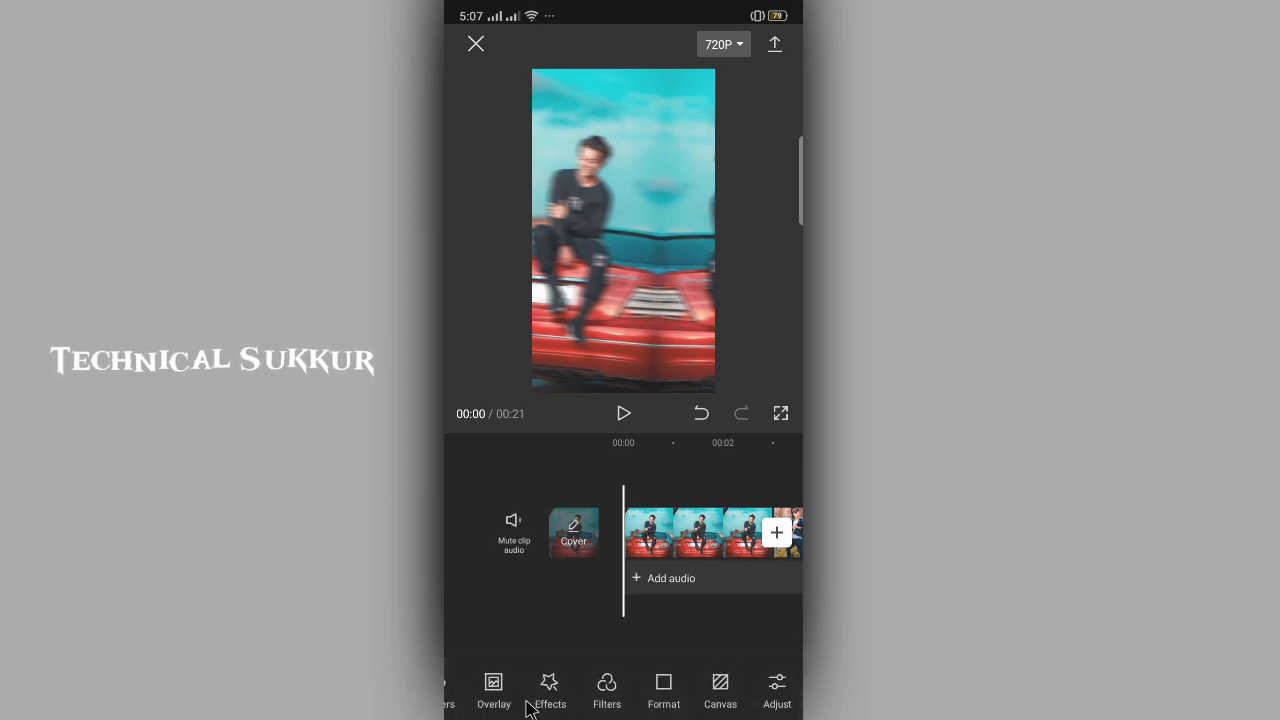
Step: Add the black shadow image from the Download album as an overlay at the start of the timeline
left_click_drag(528, 703, 650, 715)
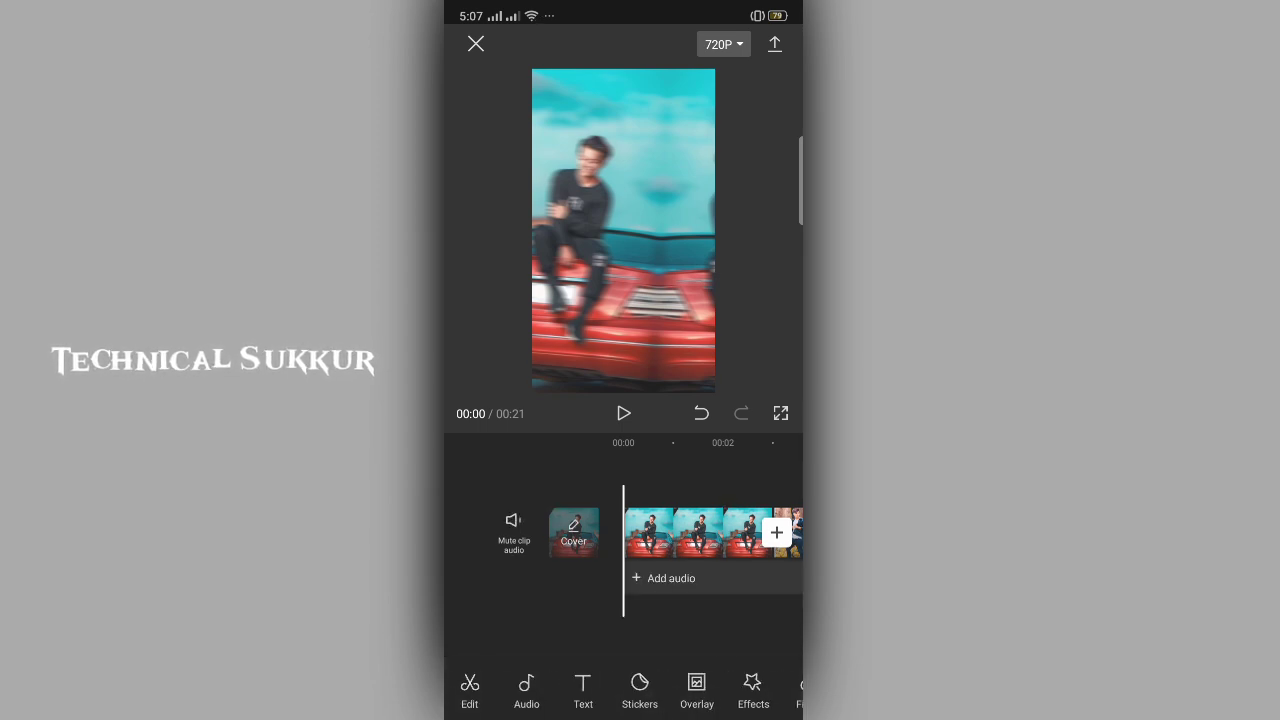
left_click(697, 695)
left_click(625, 707)
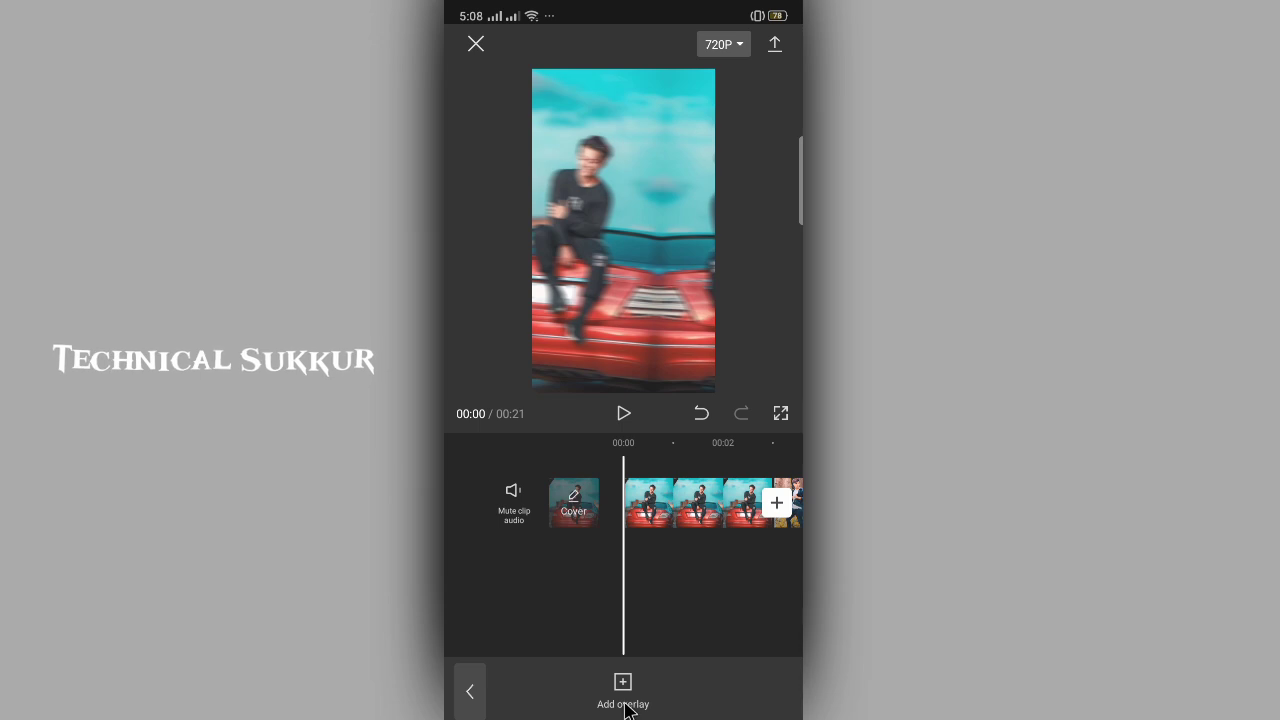
left_click(625, 707)
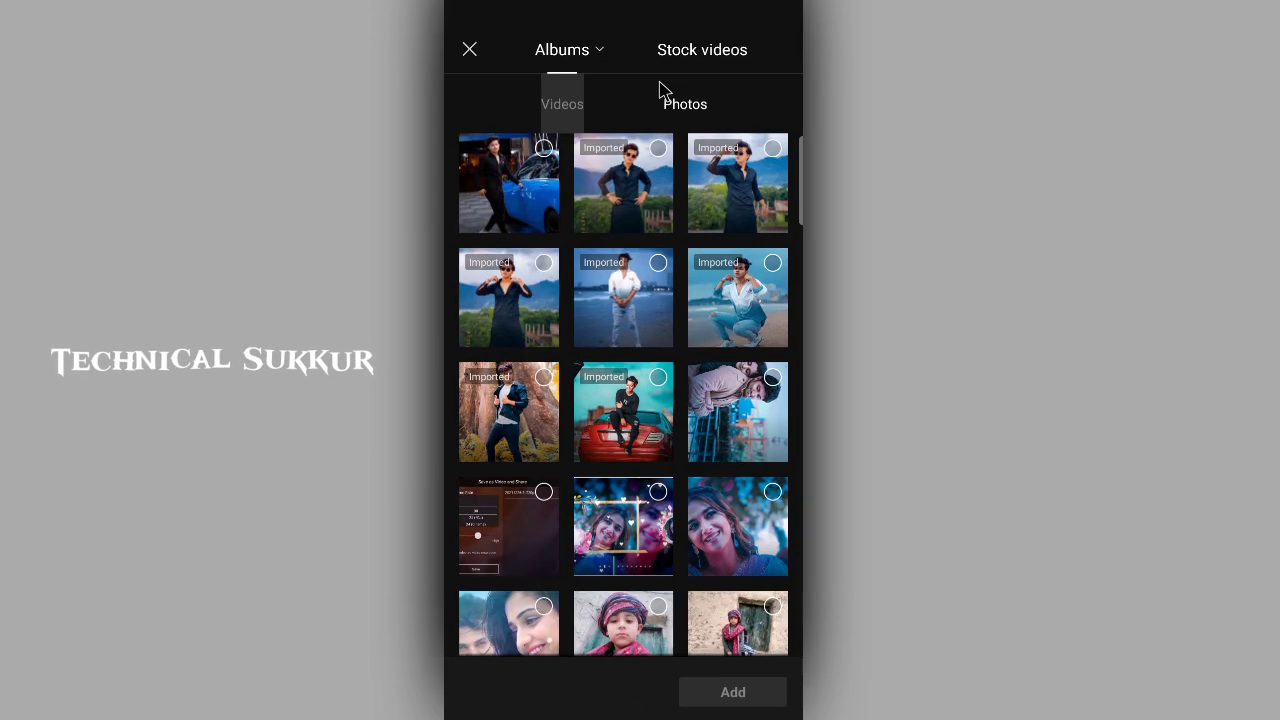
left_click(603, 49)
scroll(605, 338, "down", 3)
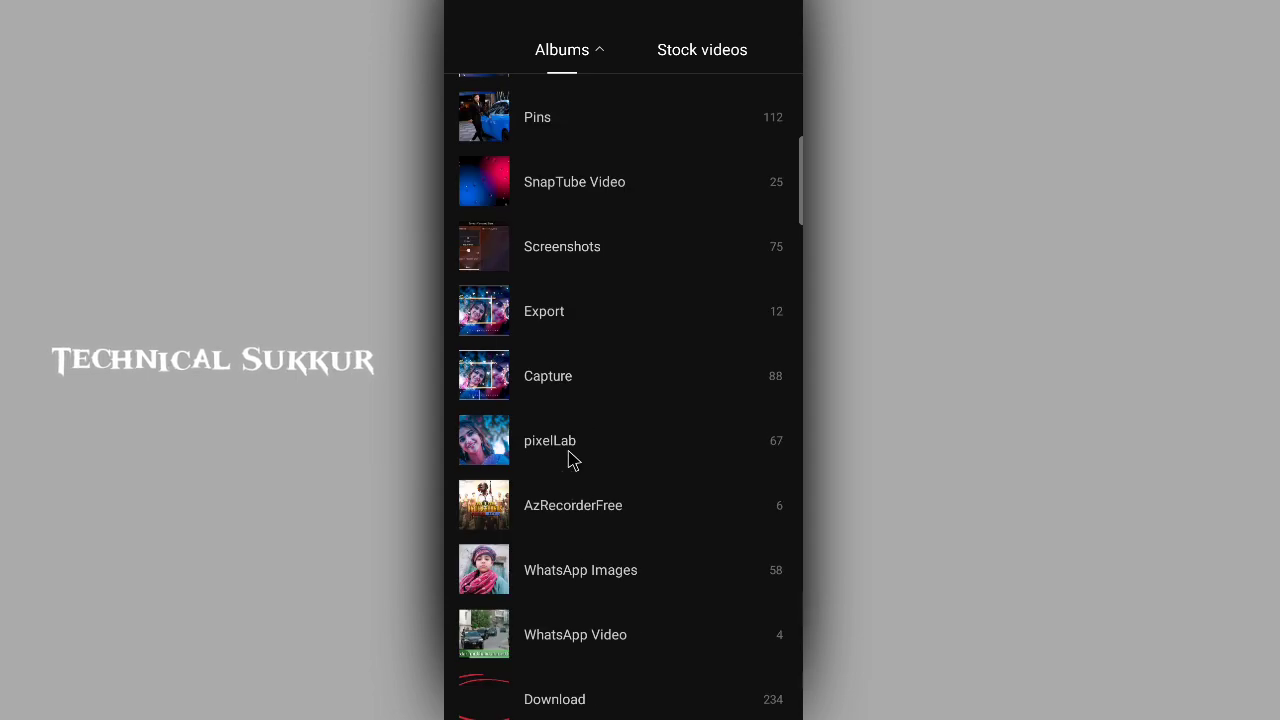
scroll(569, 457, "down", 2)
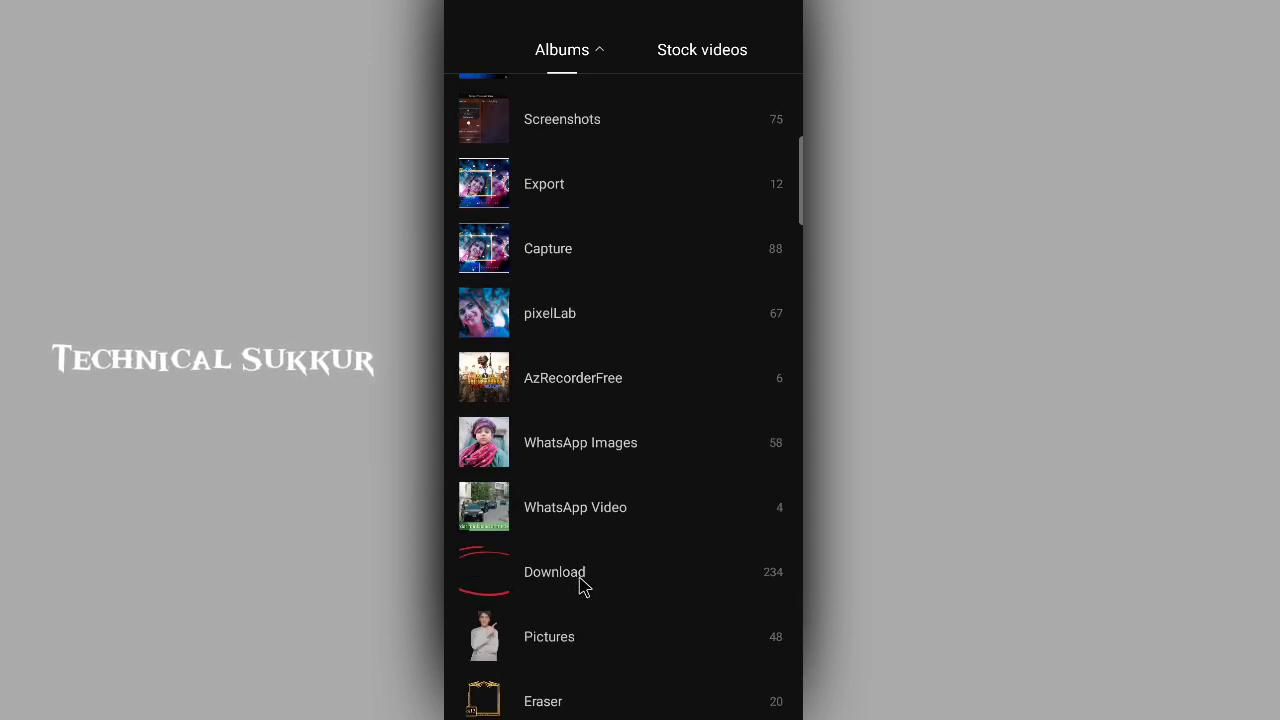
left_click(555, 572)
scroll(680, 457, "down", 7)
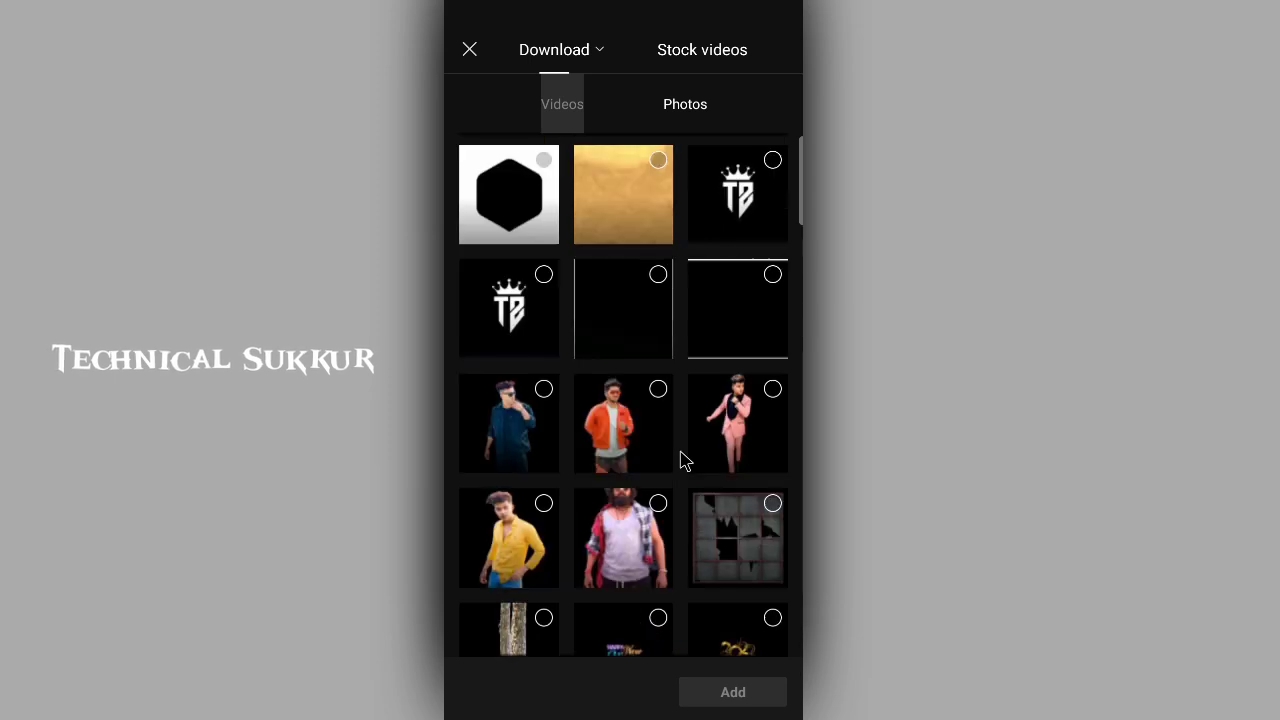
scroll(684, 457, "down", 2)
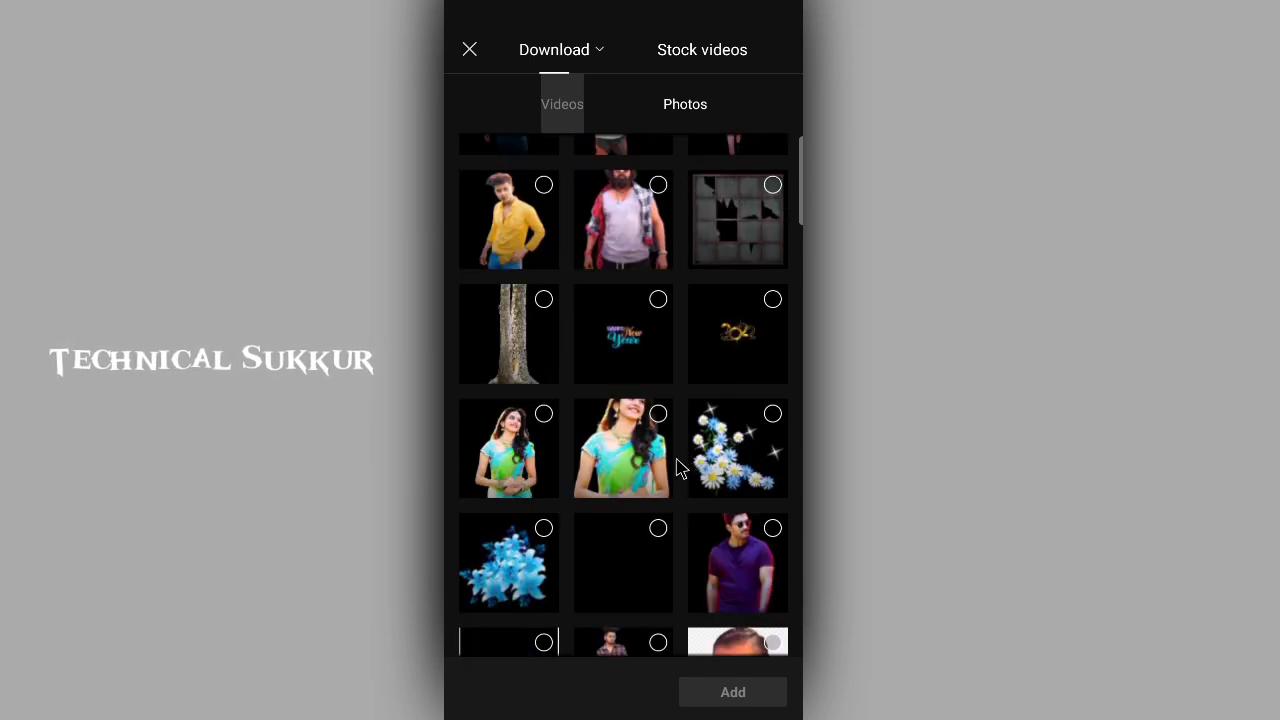
left_click(622, 560)
left_click(735, 692)
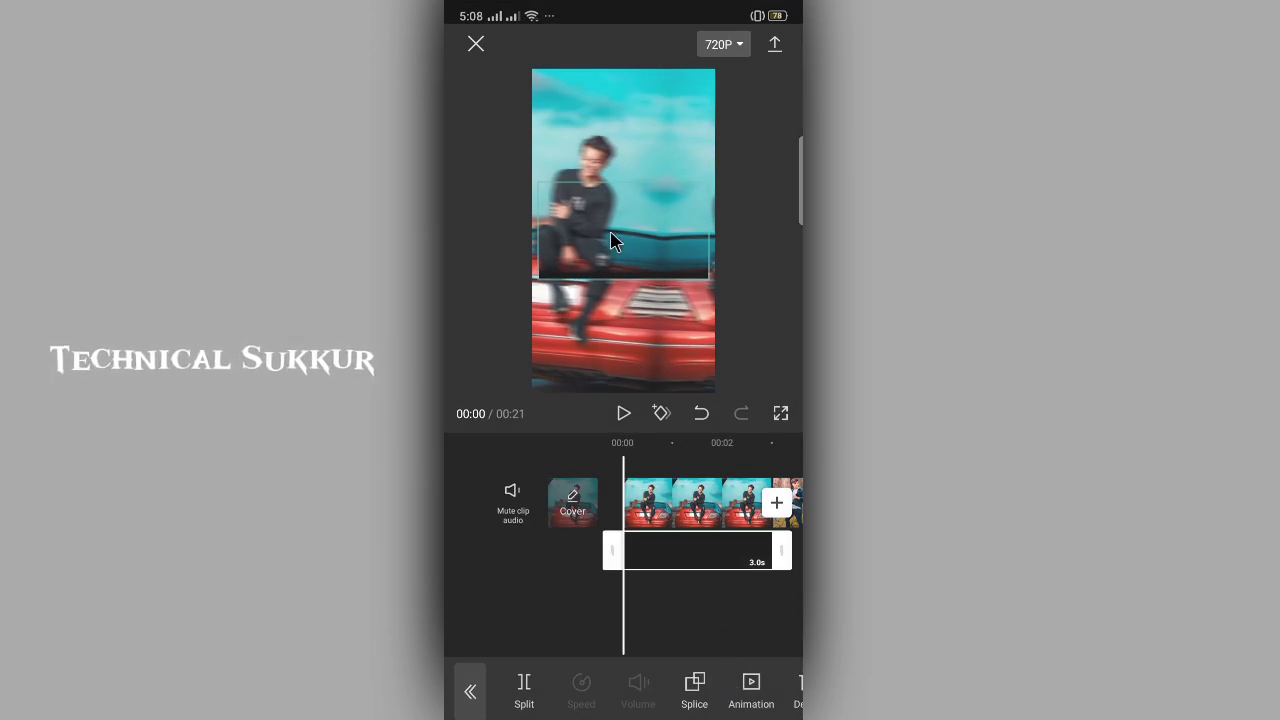
Step: Enlarge the black shadow overlay and move it down so its dark gradient covers the lower edge of the frame
left_click_drag(606, 270, 522, 478)
left_click_drag(541, 346, 535, 354)
left_click_drag(620, 224, 647, 196)
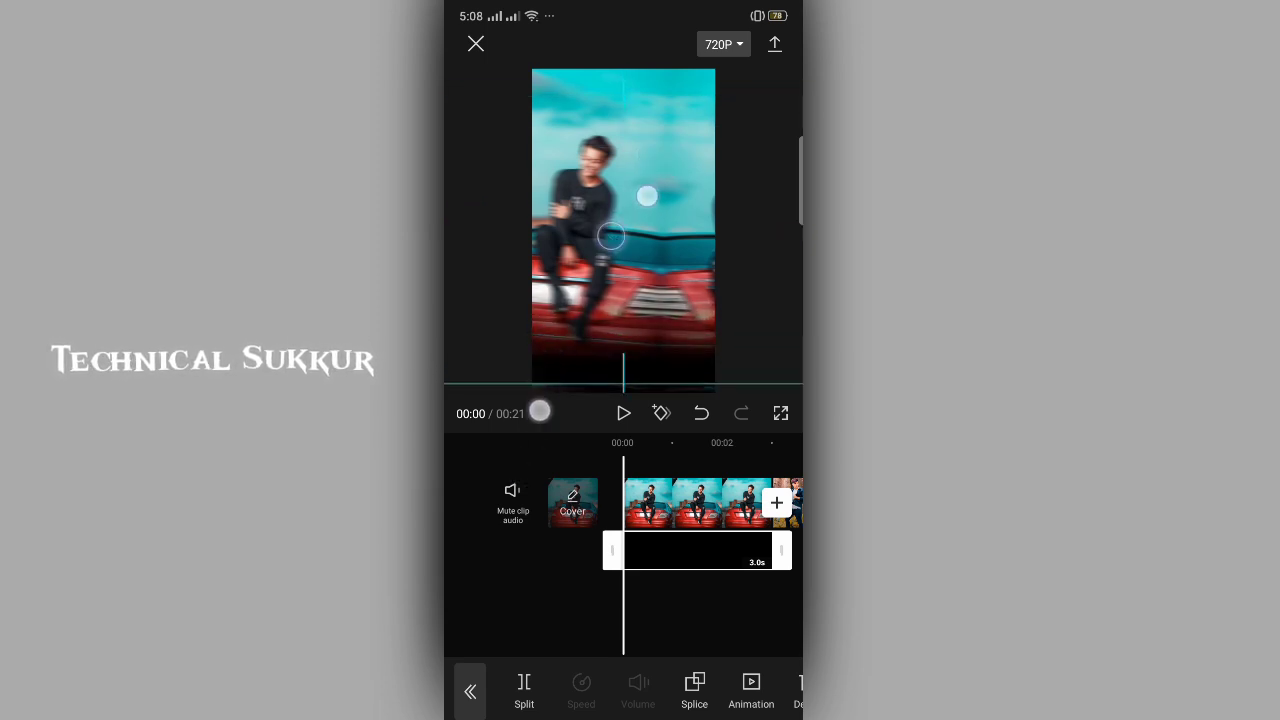
left_click_drag(560, 302, 552, 328)
left_click_drag(611, 229, 610, 223)
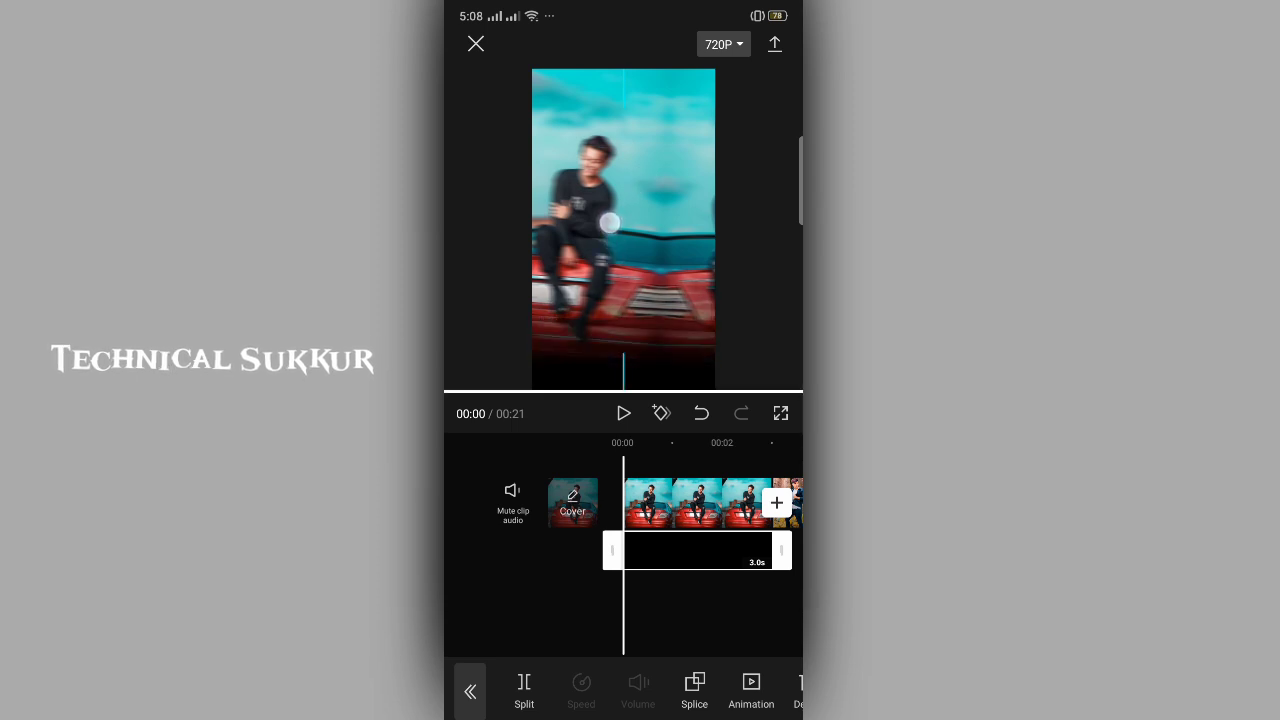
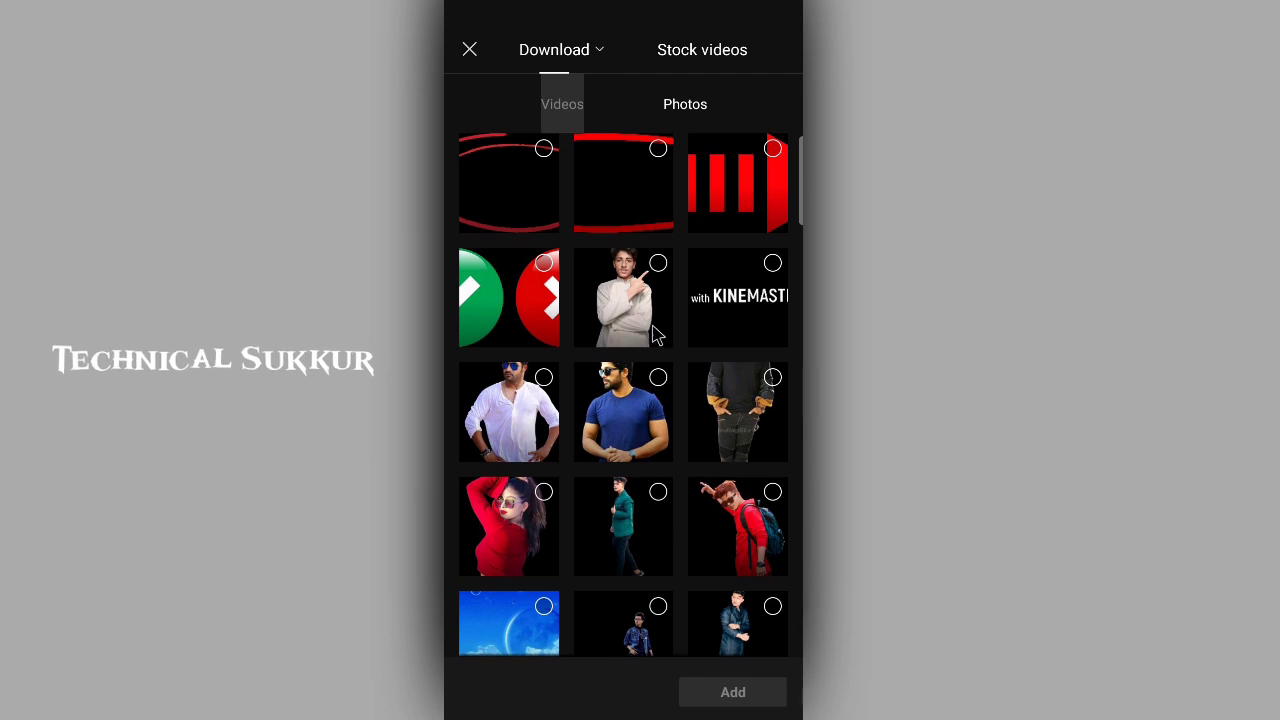
Step: Add the 00:31 red and blue water-drop video from the SnapTube Video album as a second overlay
left_click(564, 110)
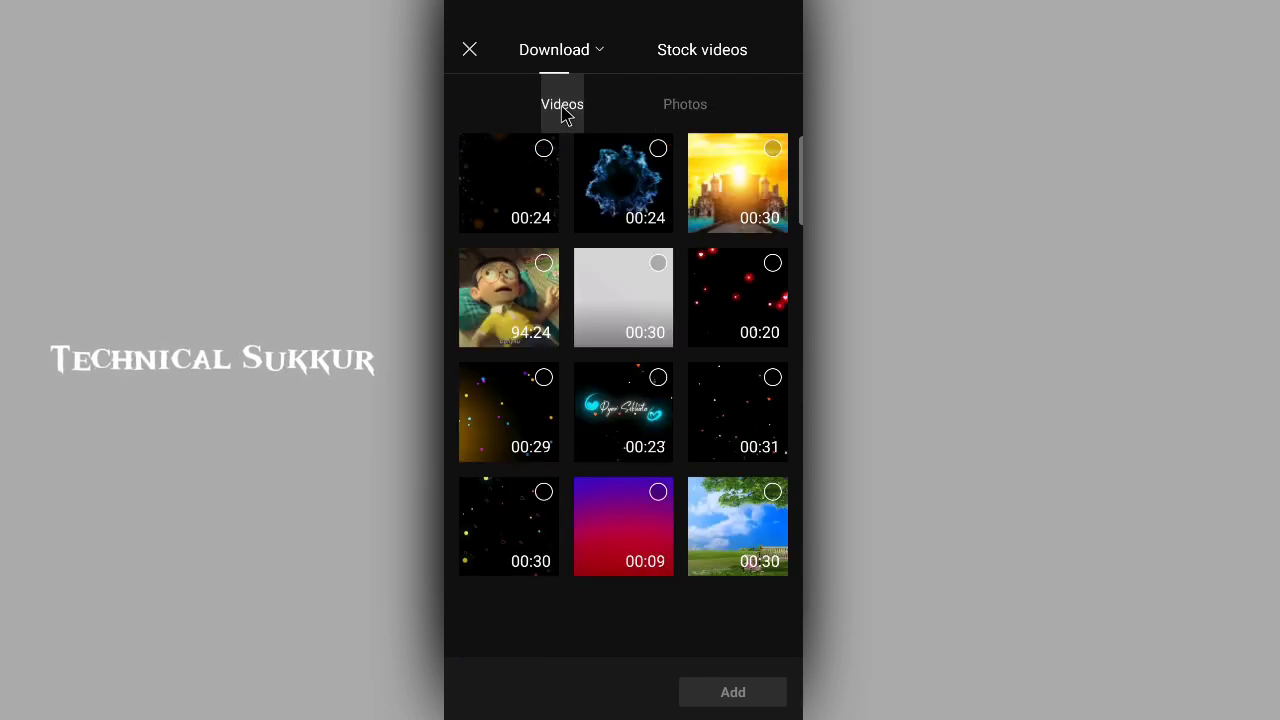
left_click(588, 52)
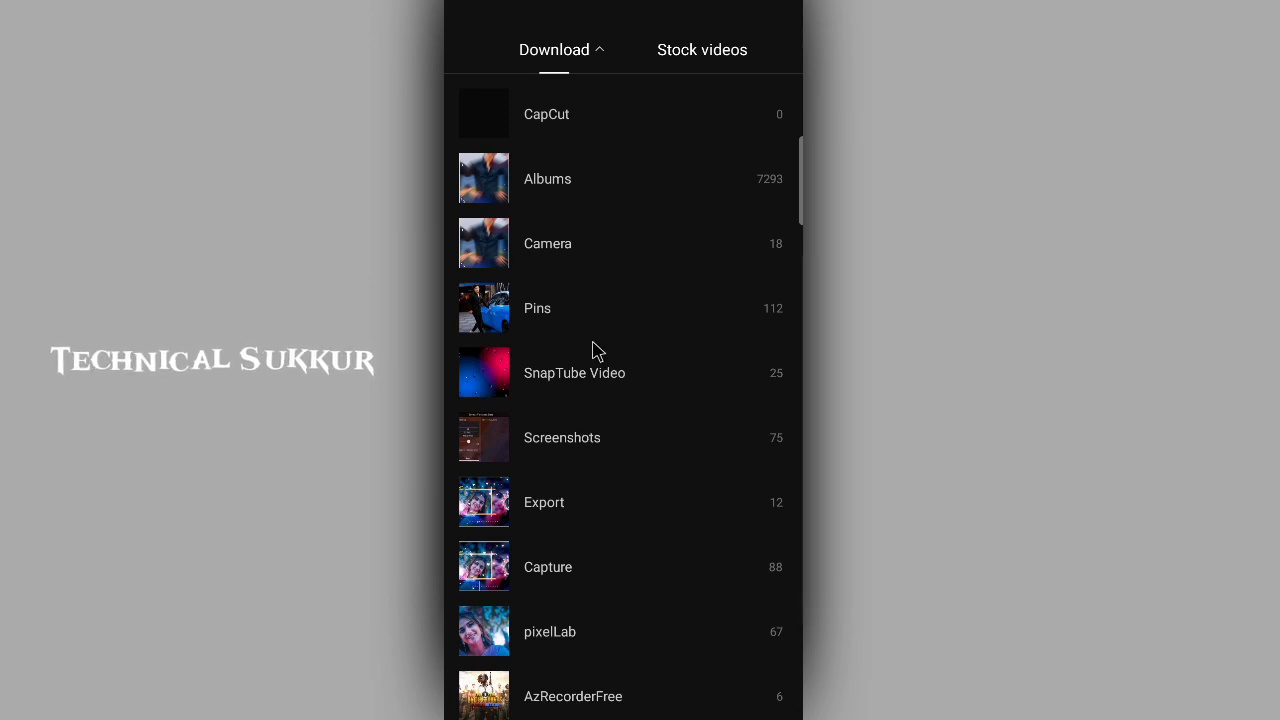
left_click(611, 371)
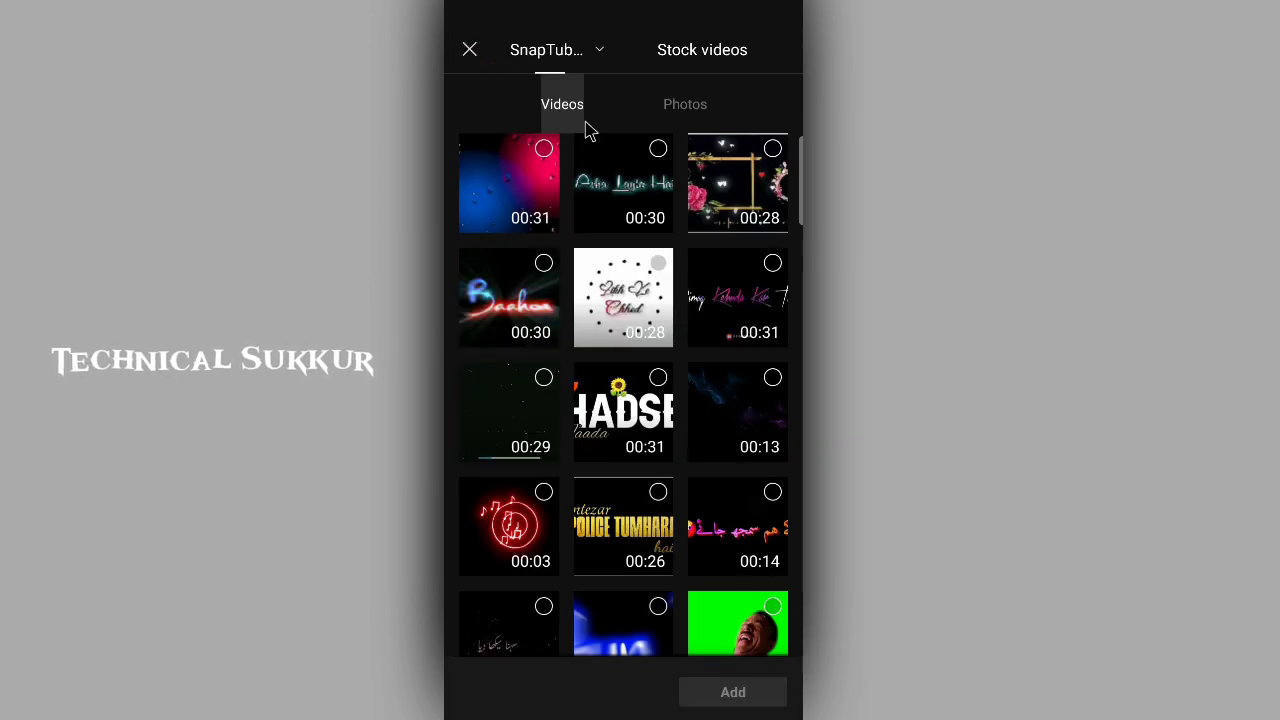
left_click(544, 151)
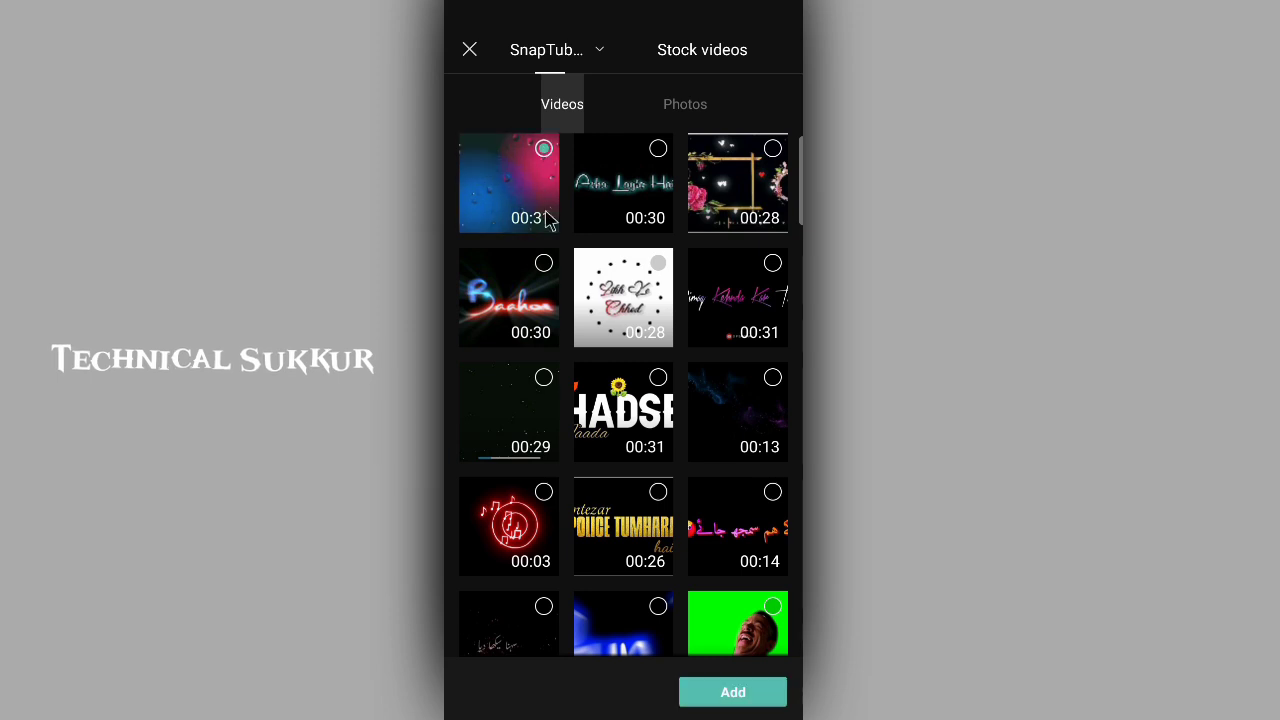
left_click(745, 693)
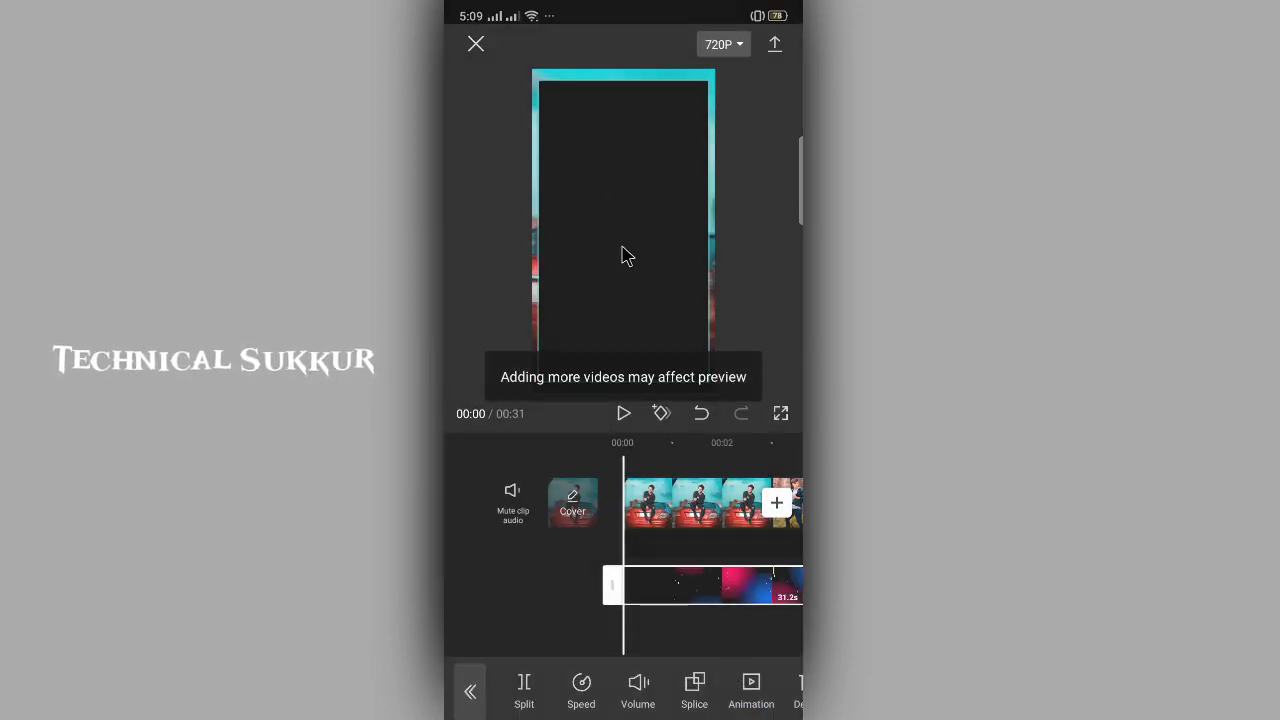
Step: Enlarge the water-drop video overlay to fill the whole frame and set its Splice blend mode to Lighten
left_click_drag(700, 553, 674, 553)
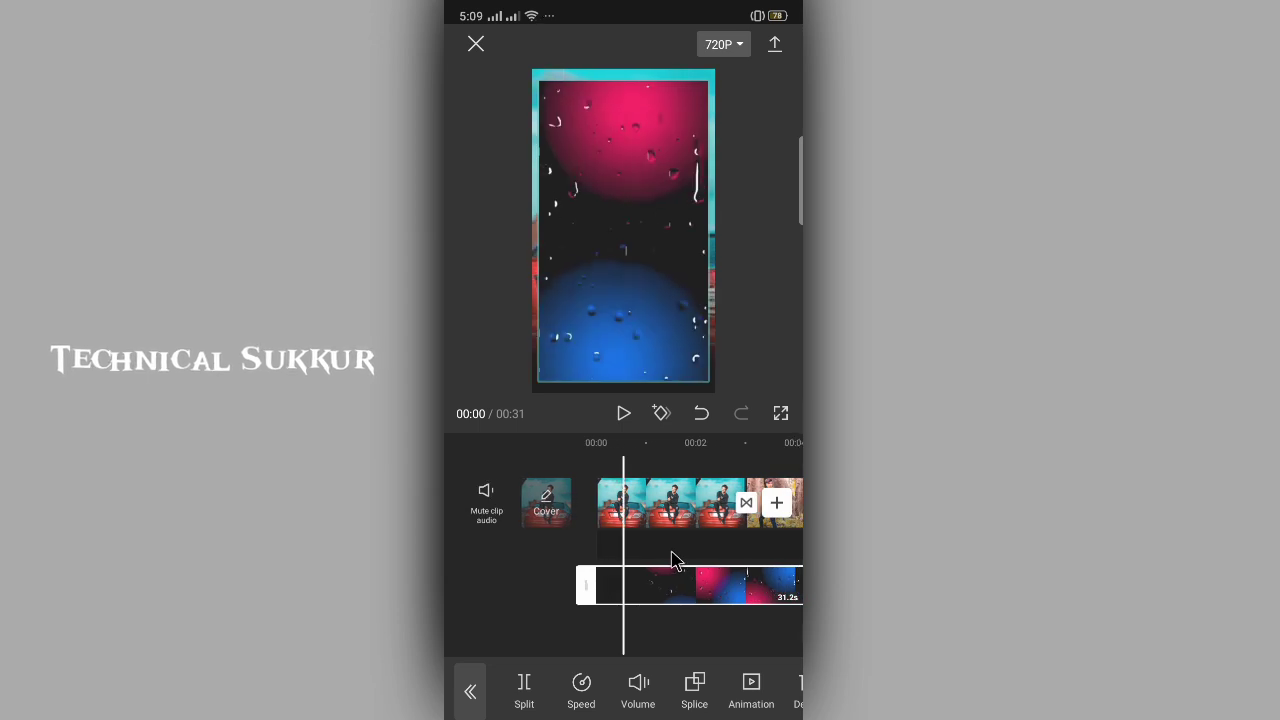
left_click_drag(614, 294, 605, 327)
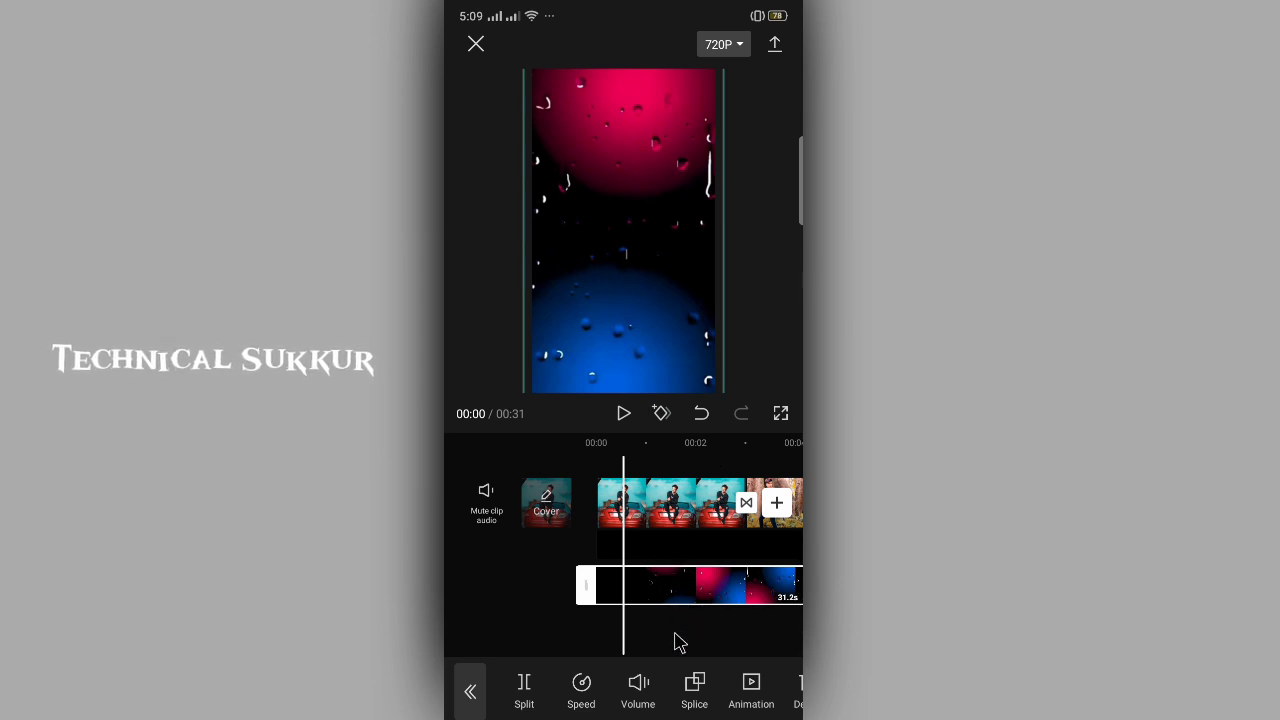
left_click(700, 704)
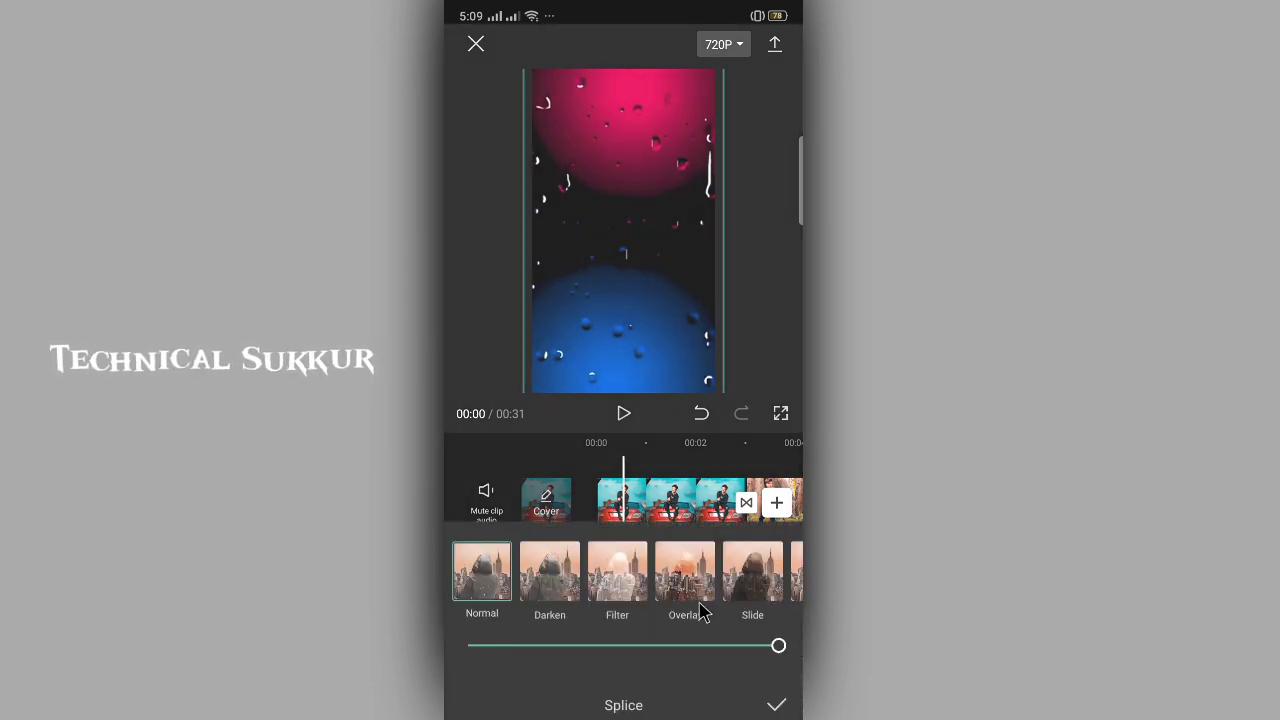
left_click_drag(728, 608, 537, 586)
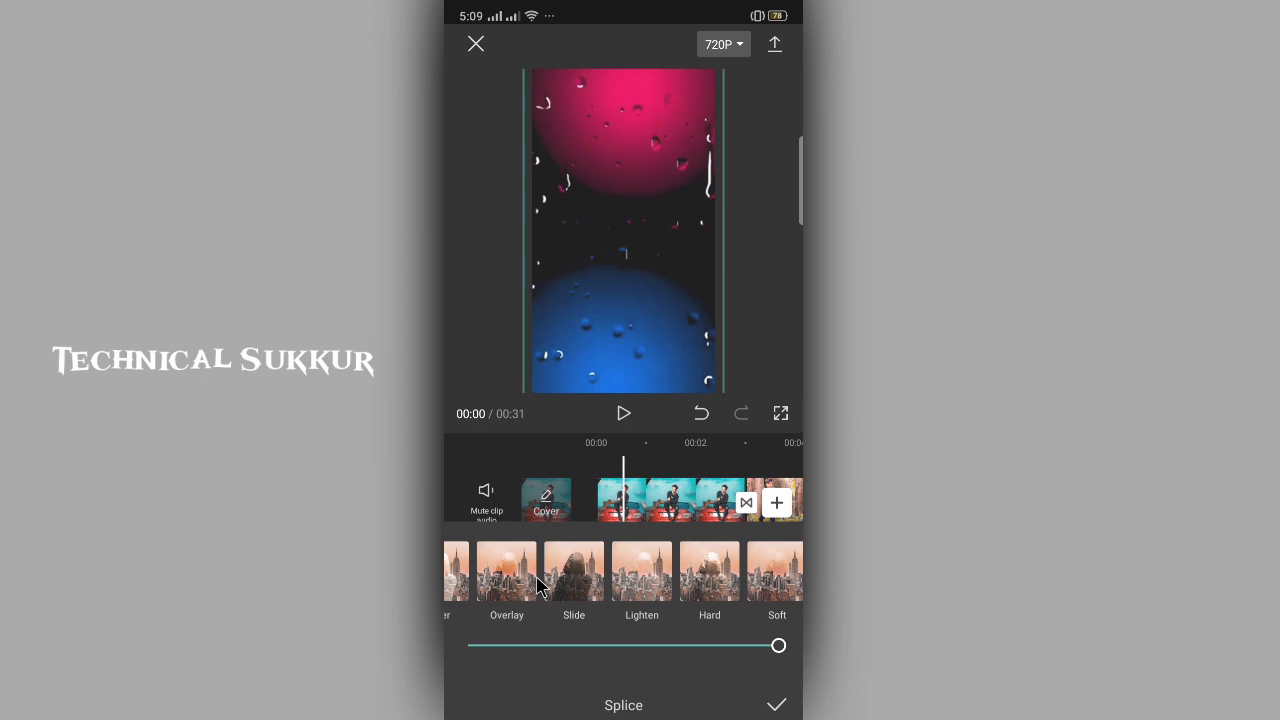
left_click(634, 582)
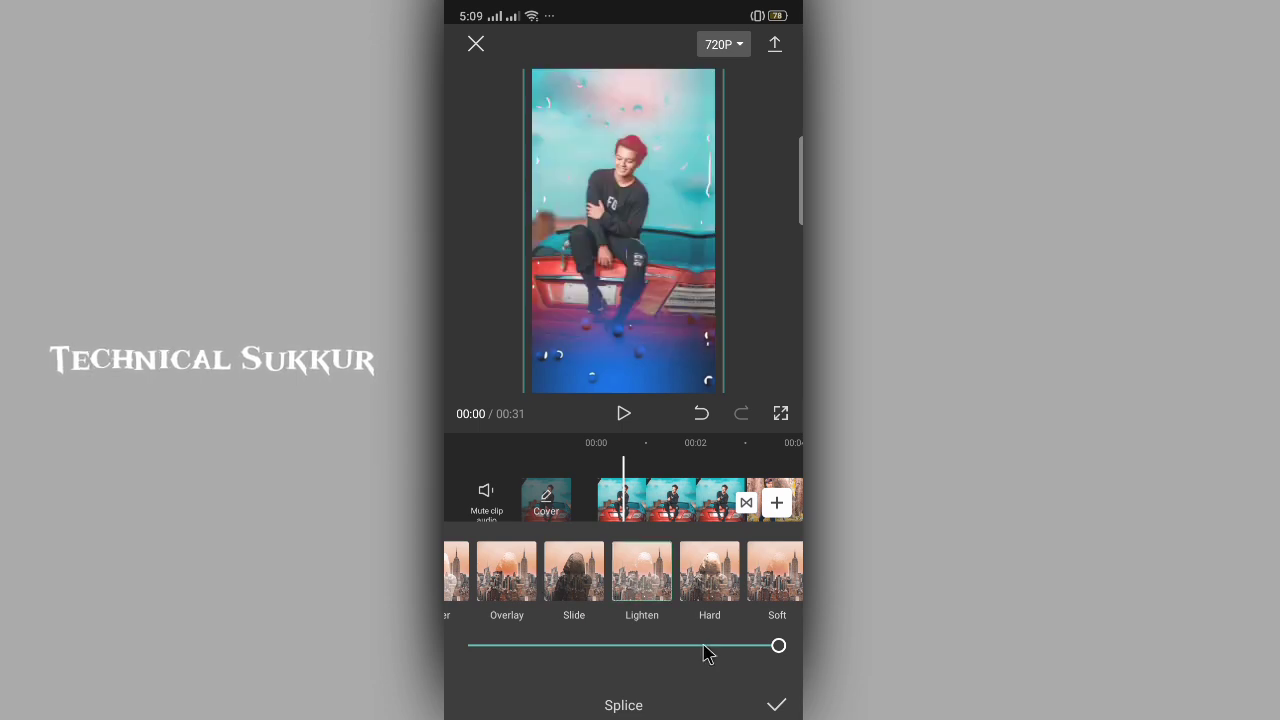
left_click(776, 705)
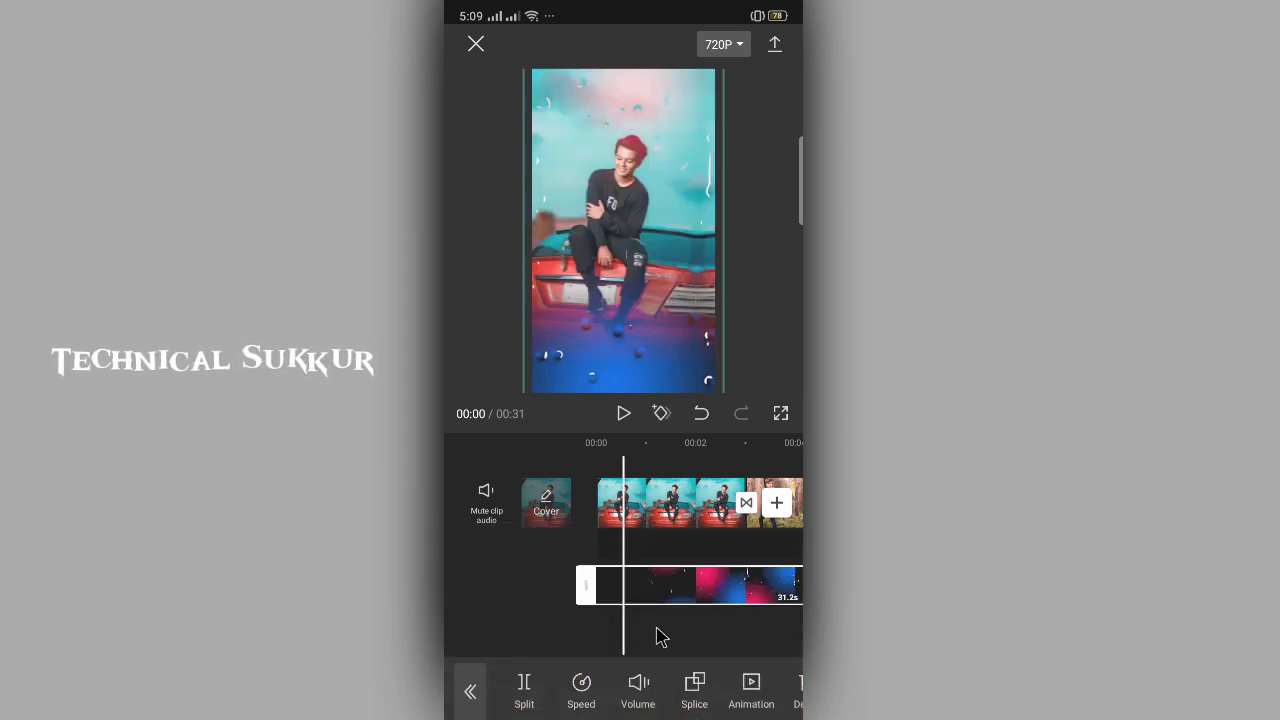
Step: Play the slideshow to check the blended video overlay, return to the start of the timeline and deselect the overlay
left_click(630, 416)
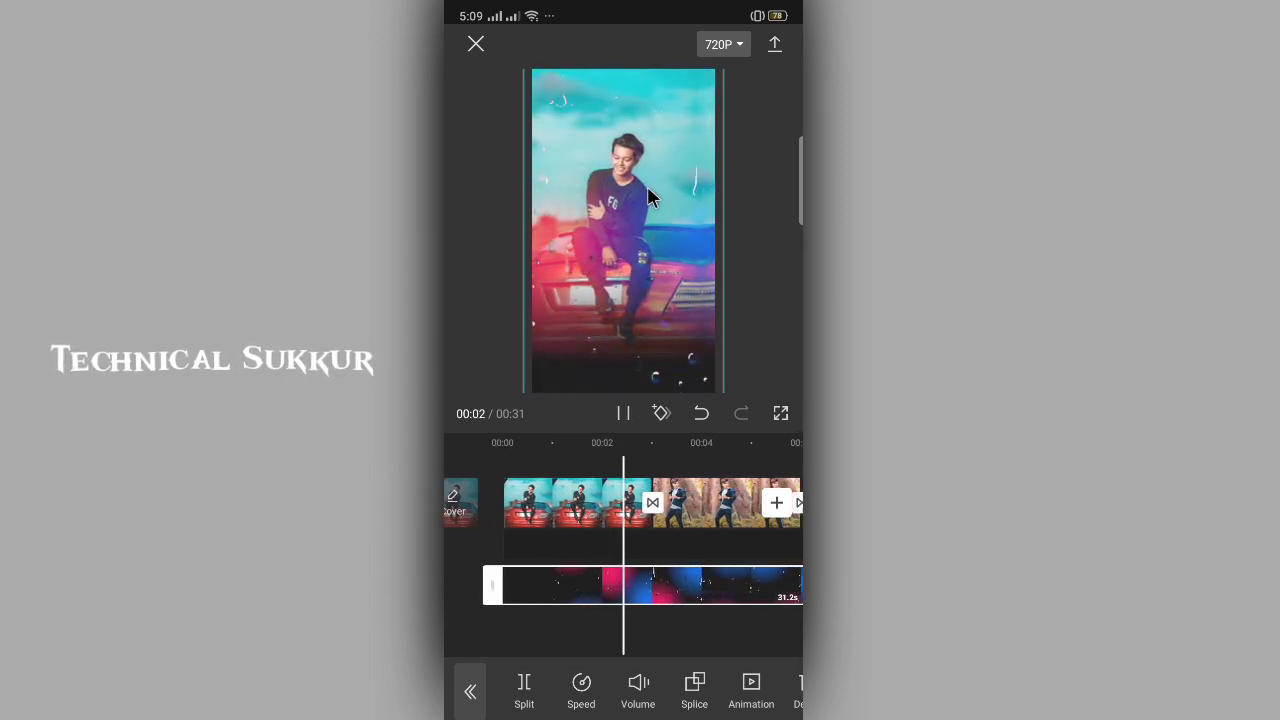
left_click_drag(529, 634, 703, 619)
left_click(650, 630)
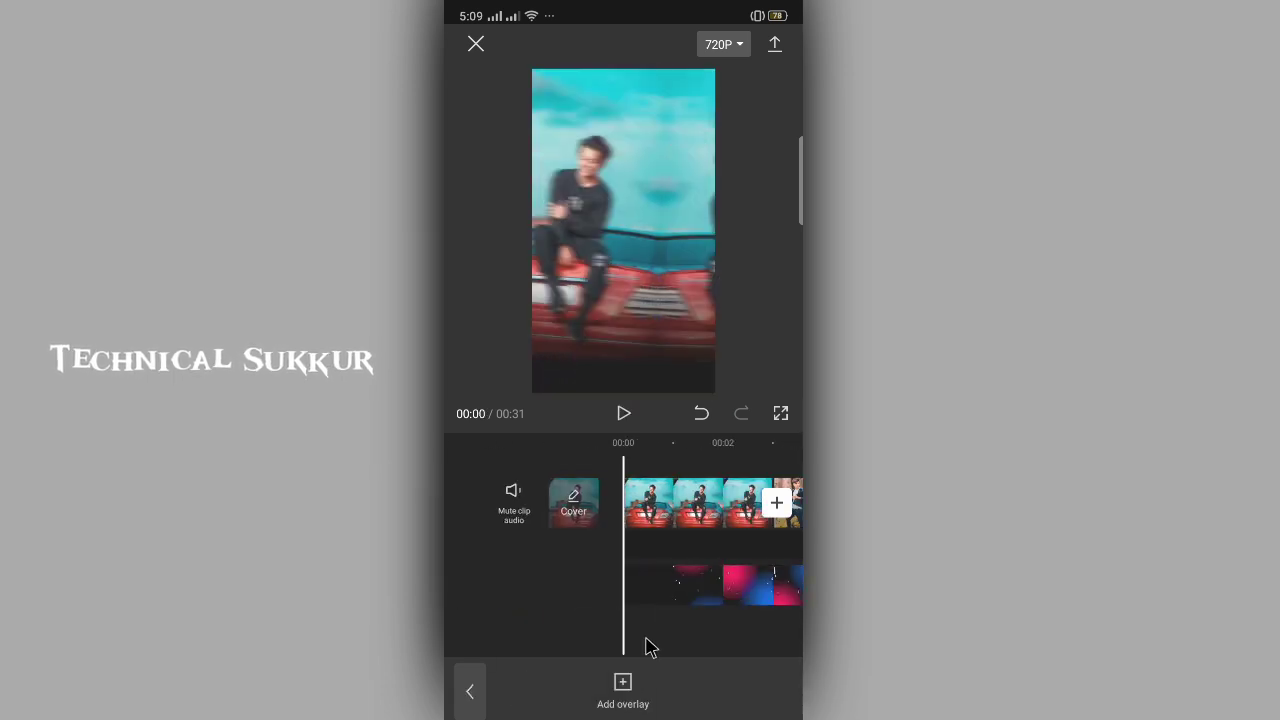
Step: Add the 00:30 "Acha Lagta Hai" lyrics video from the SnapTube Video album as another overlay at the start of the timeline
left_click(469, 691)
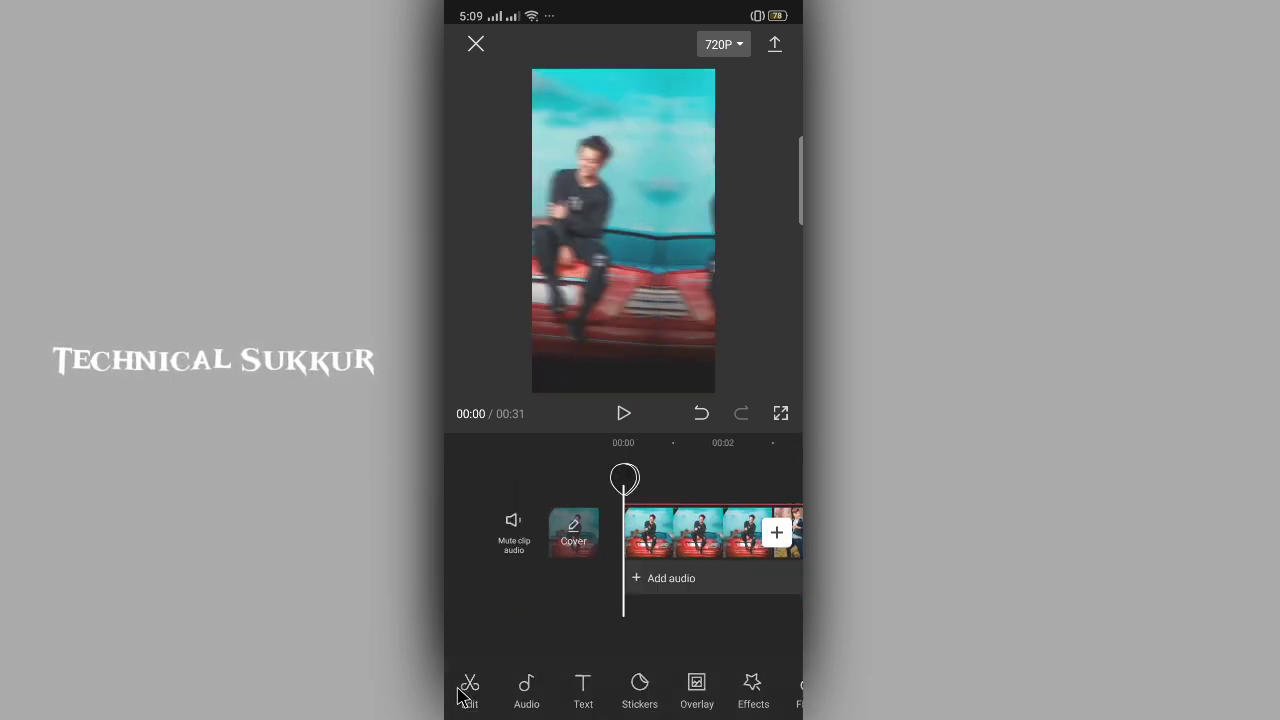
left_click(700, 700)
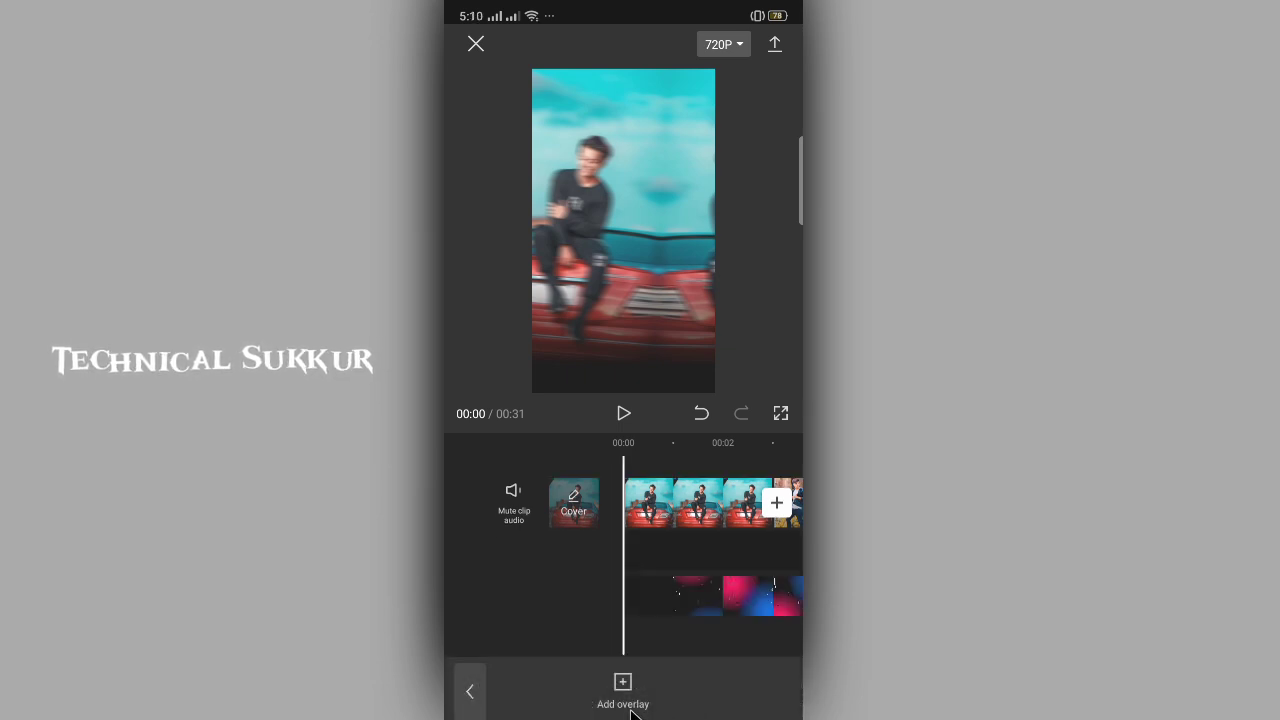
left_click(622, 704)
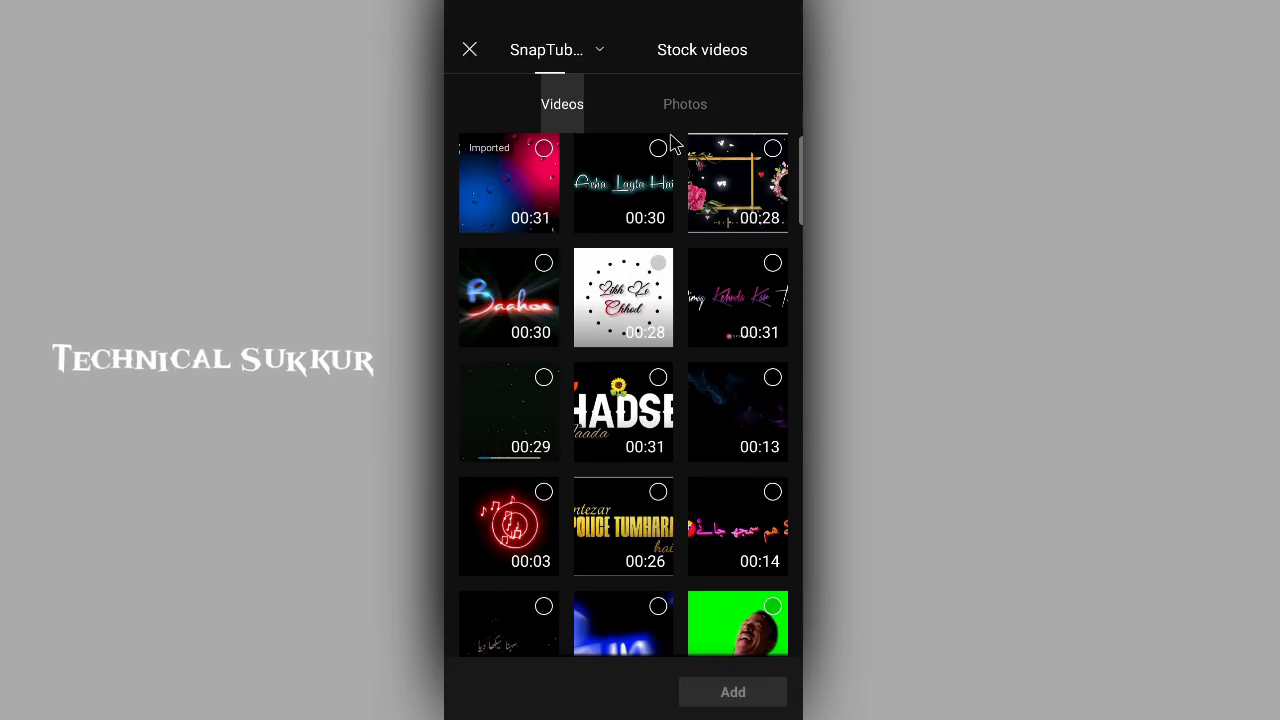
left_click(659, 149)
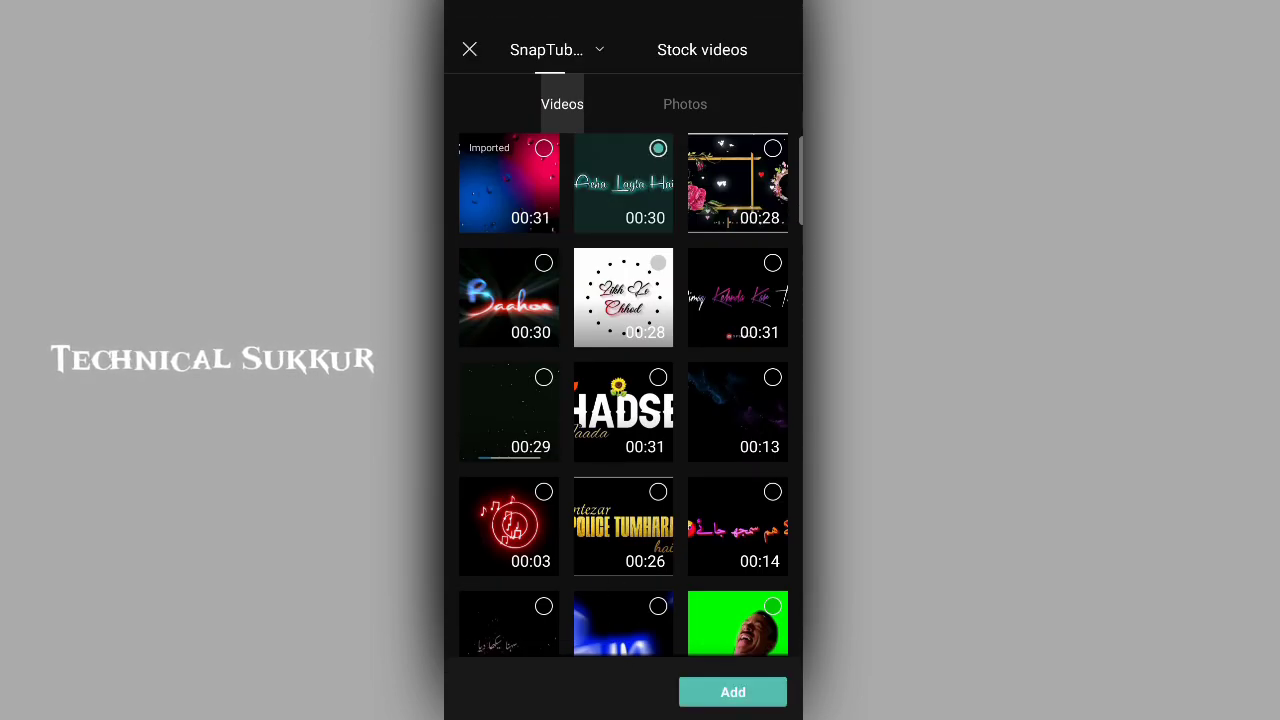
left_click(733, 693)
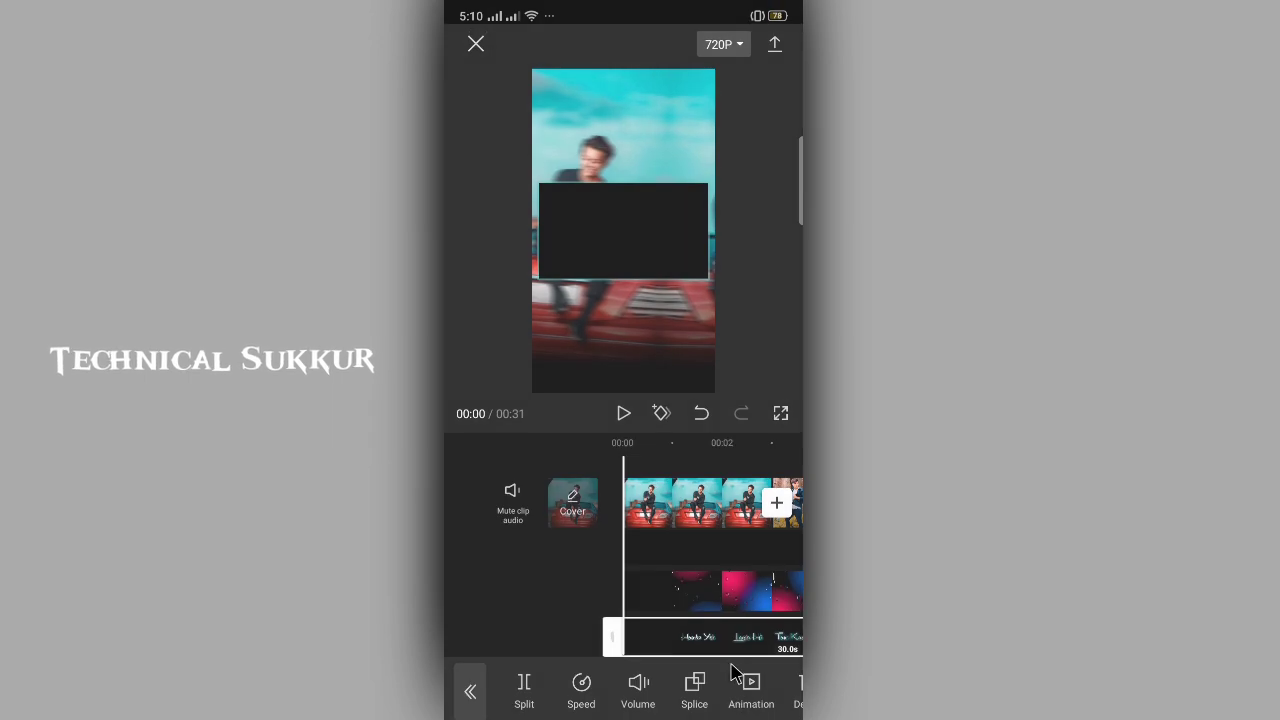
Step: Enlarge the lyrics video overlay and move it down to the lower part of the frame
left_click_drag(727, 636, 697, 636)
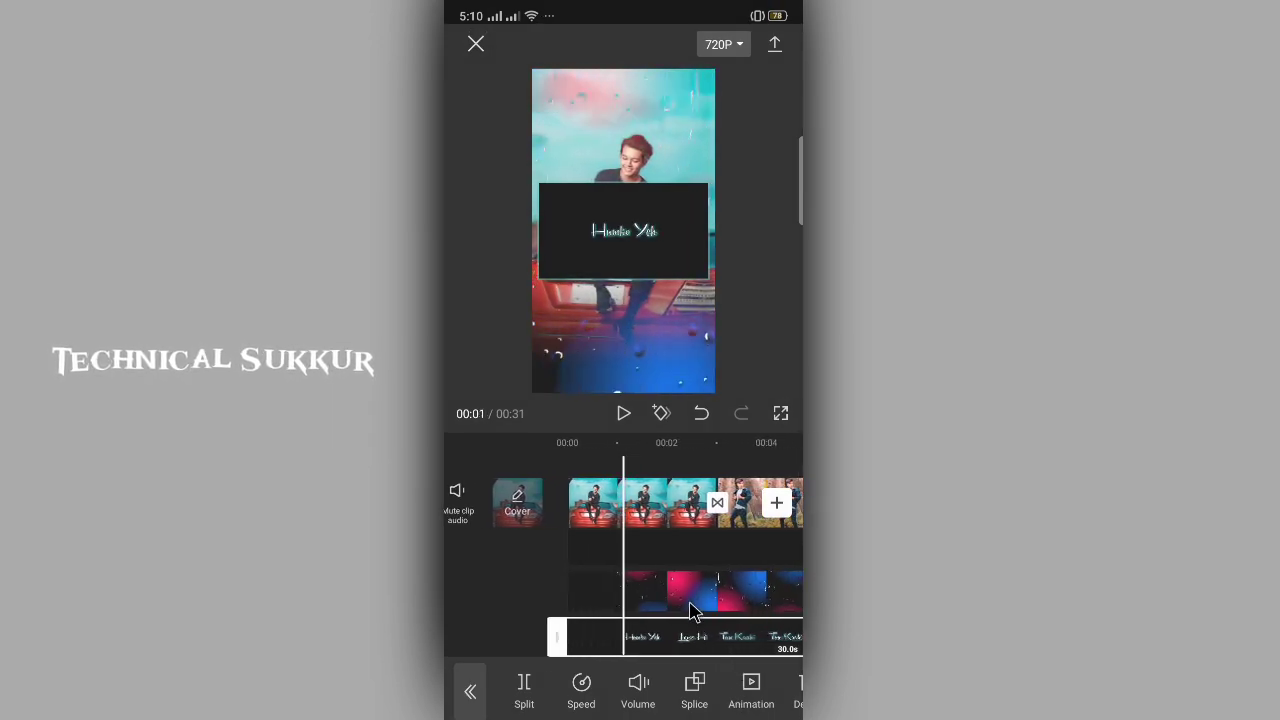
left_click_drag(604, 313, 602, 364)
left_click_drag(627, 247, 611, 328)
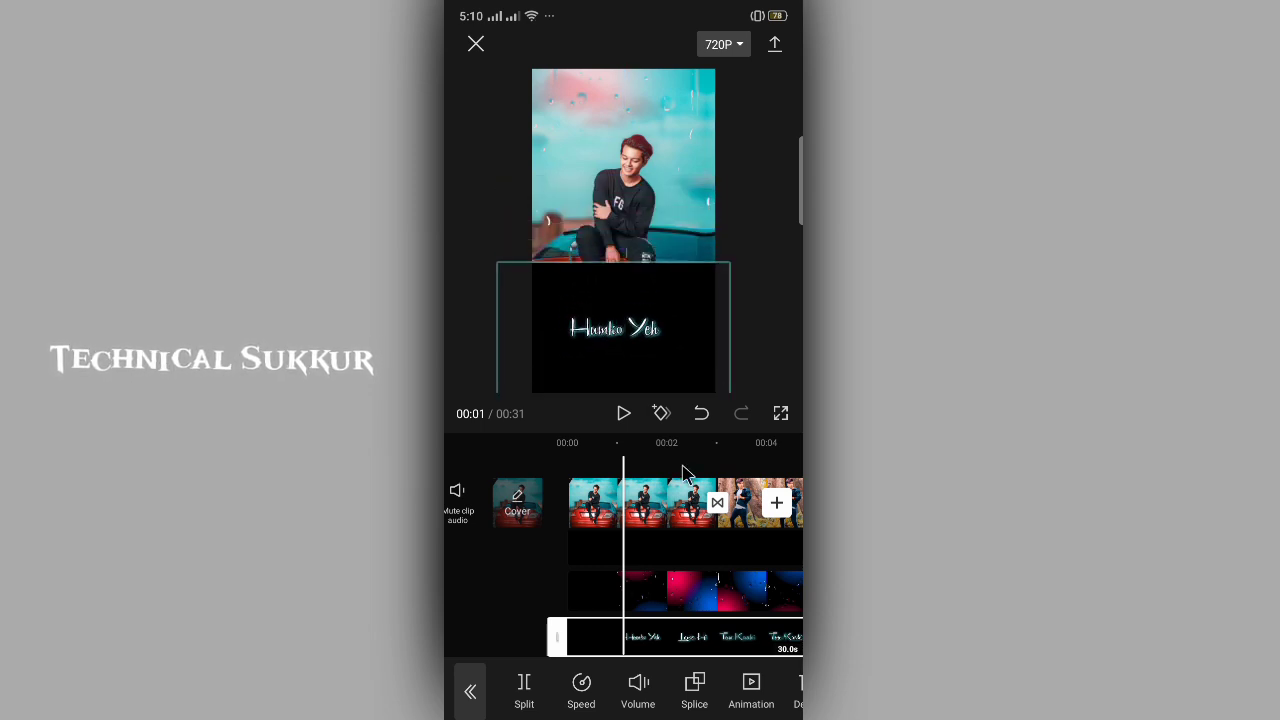
Step: Set the lyrics overlay's Splice blend mode to Lighten and shift the overlay slightly lower
left_click(697, 700)
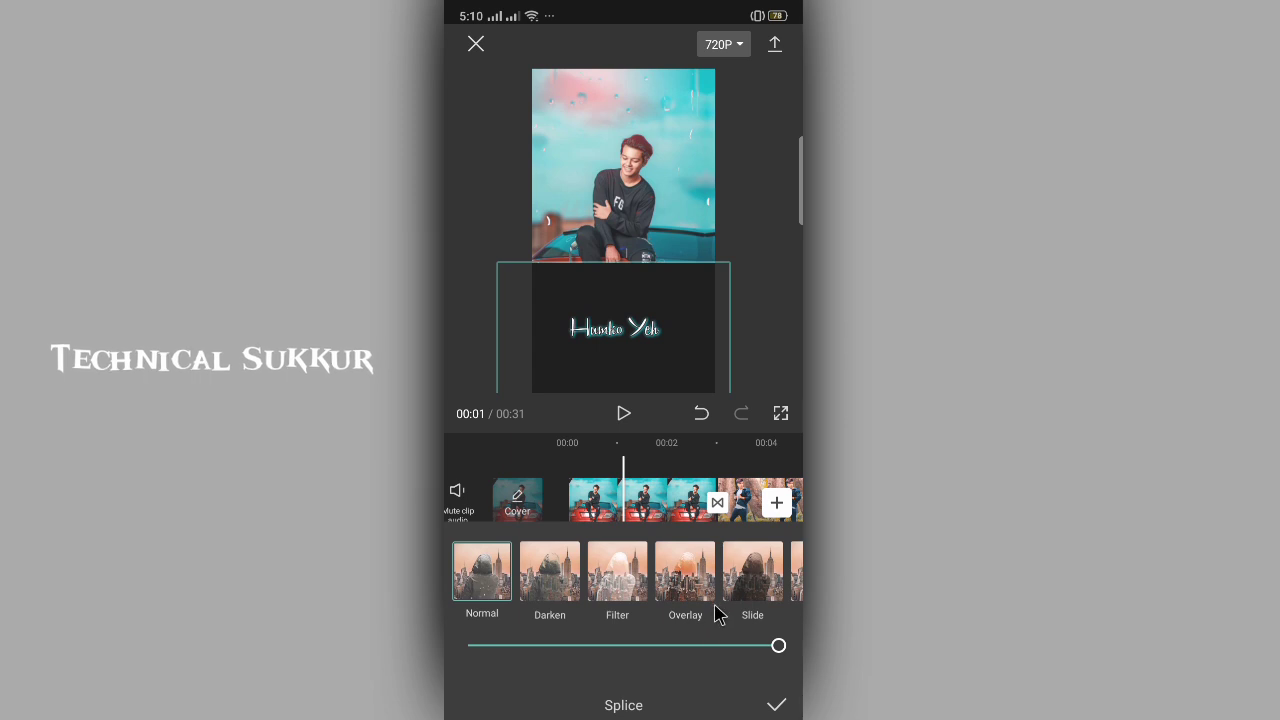
left_click_drag(732, 597, 520, 588)
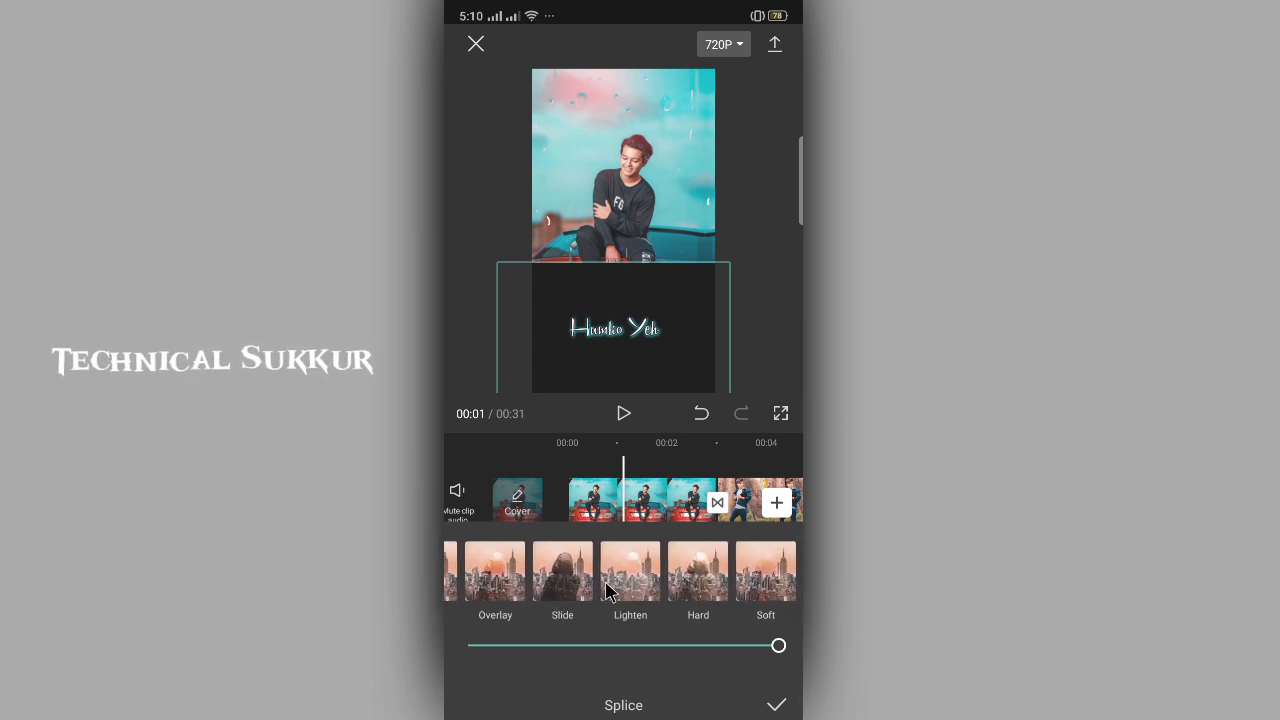
left_click(620, 583)
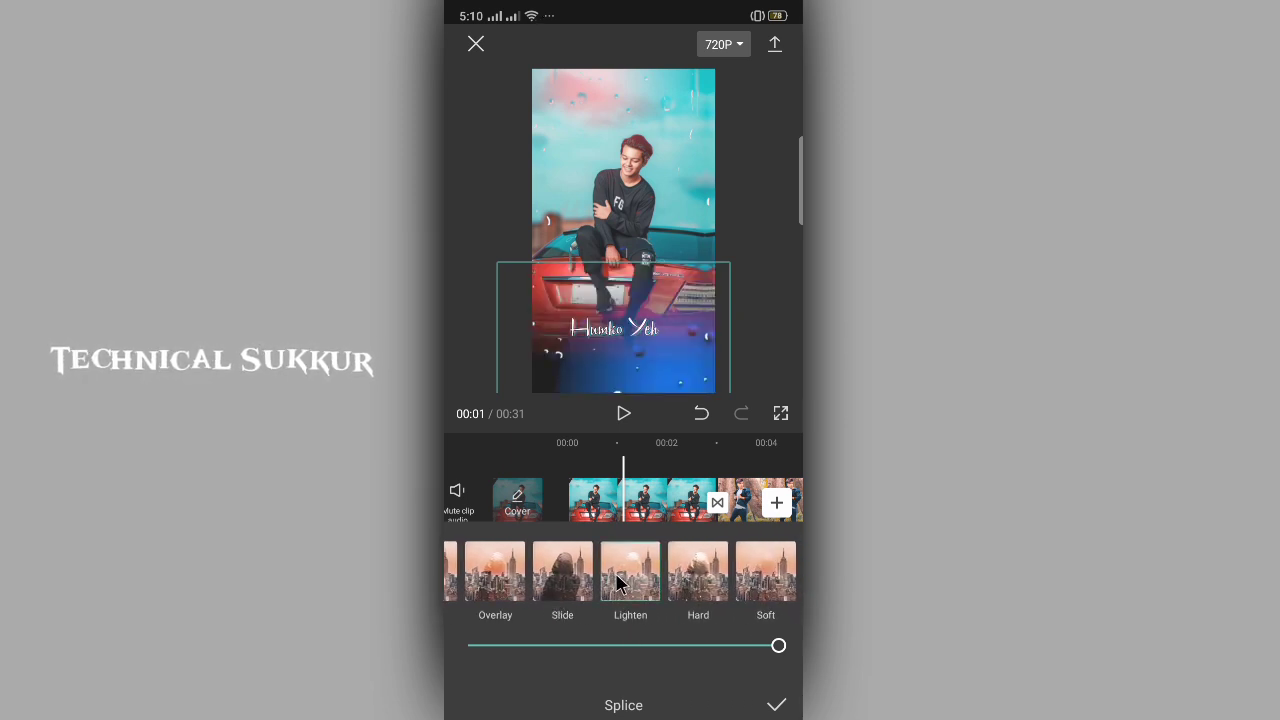
left_click(778, 707)
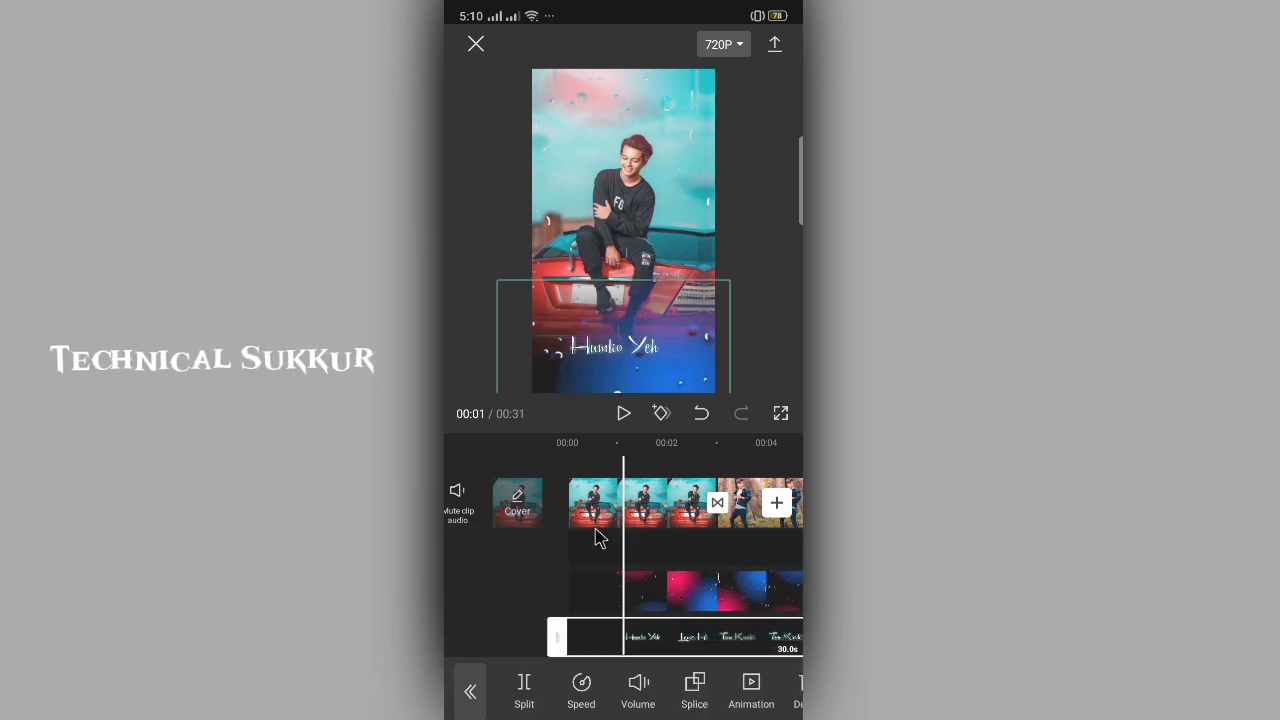
Step: Play the slideshow to check the blended lyrics, return to the start of the timeline and deselect the overlay
left_click_drag(683, 615, 724, 612)
left_click(622, 415)
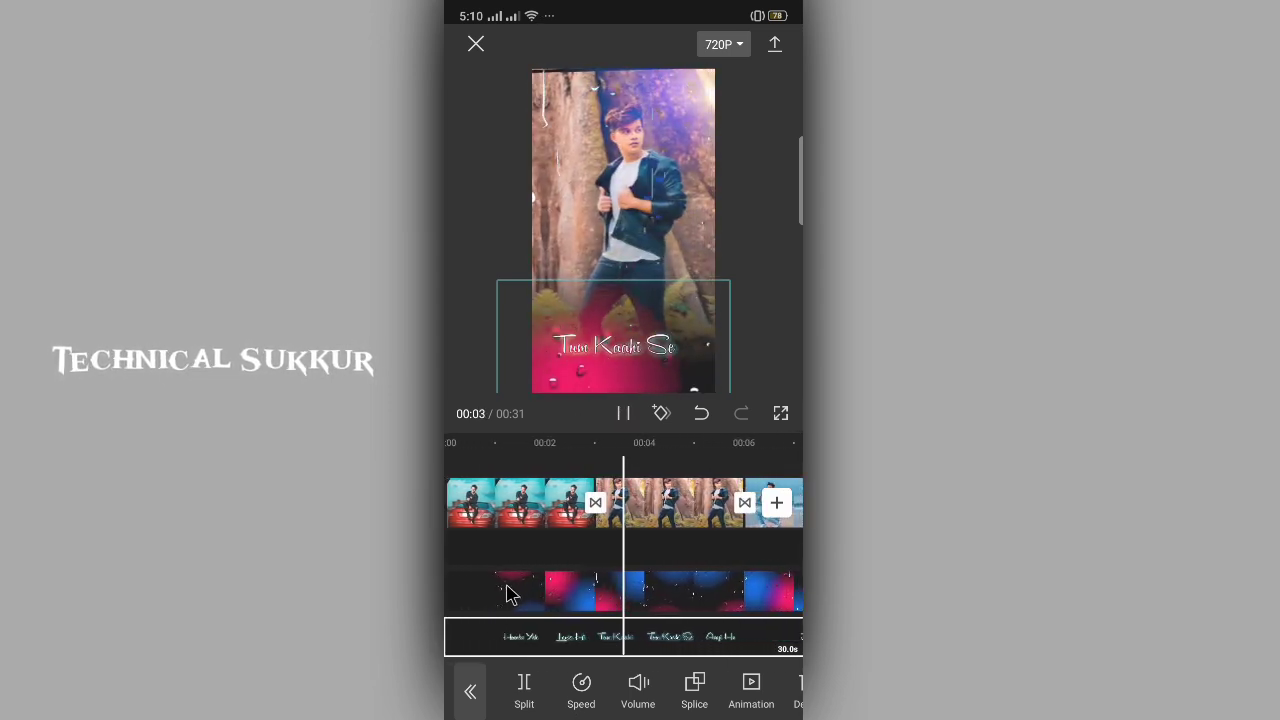
left_click_drag(494, 589, 737, 586)
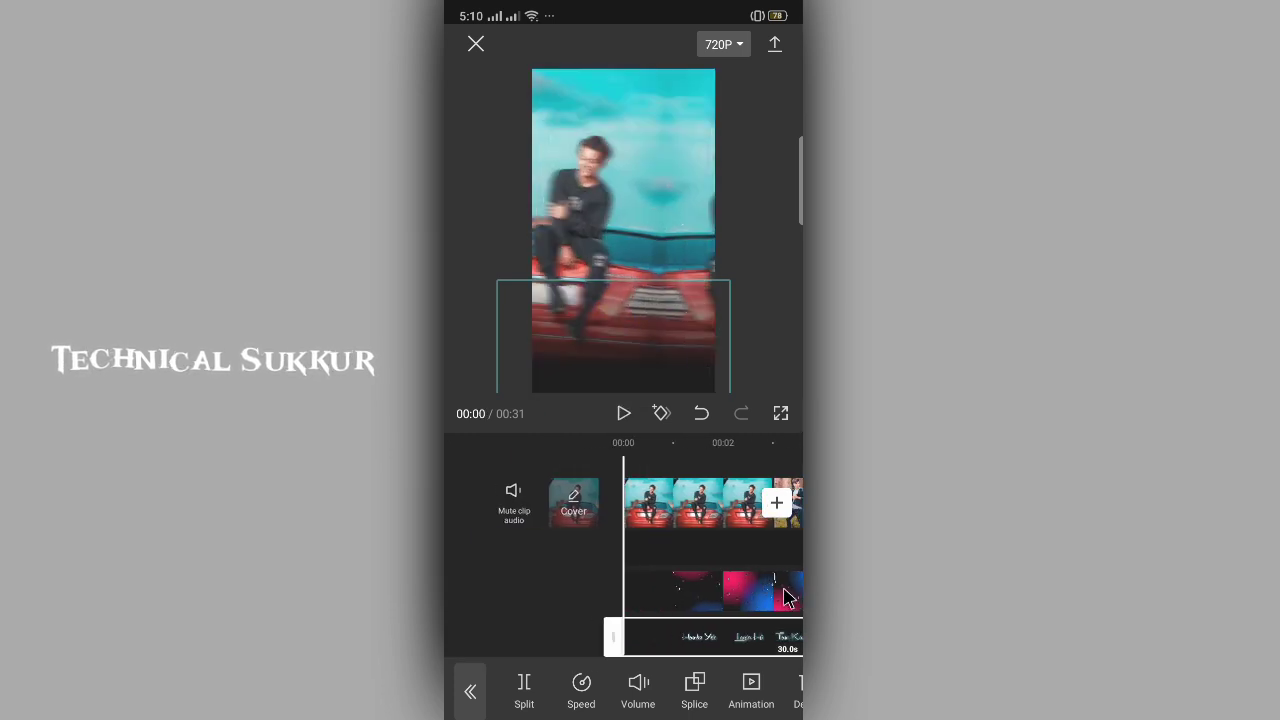
left_click(538, 590)
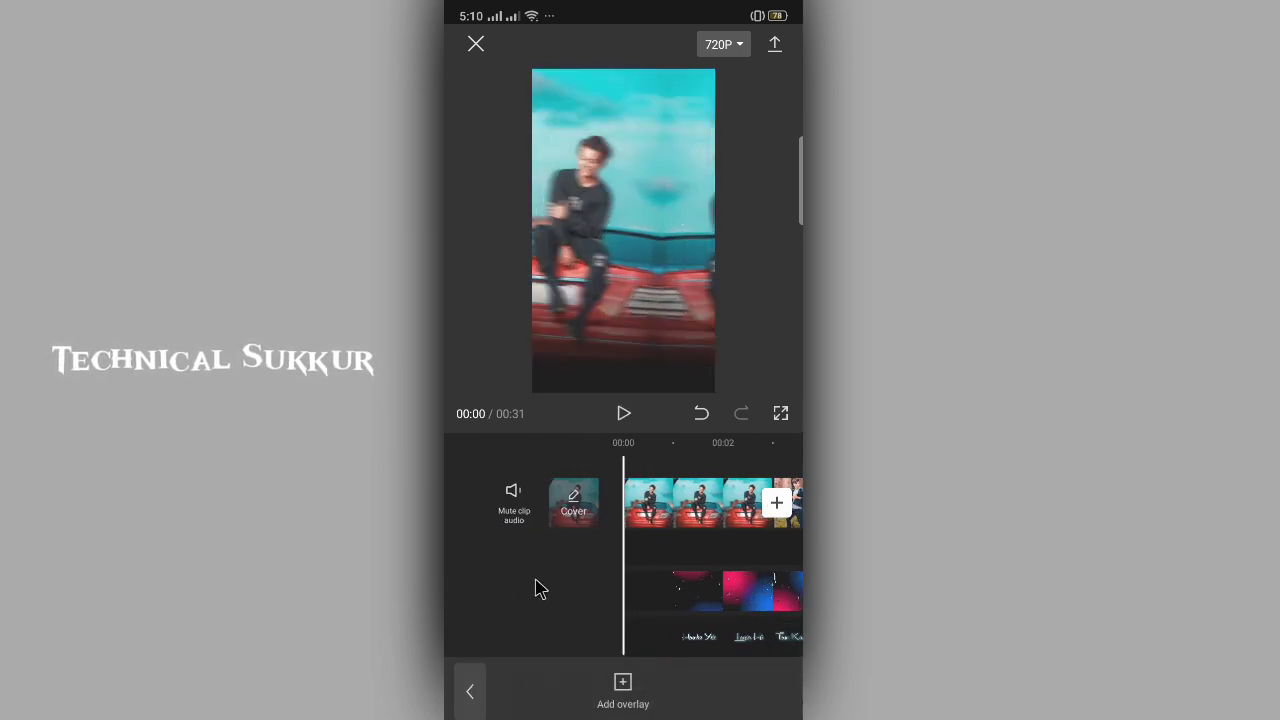
Step: Add the white rectangular border image from the photo albums as an overlay at the start of the timeline
left_click(478, 691)
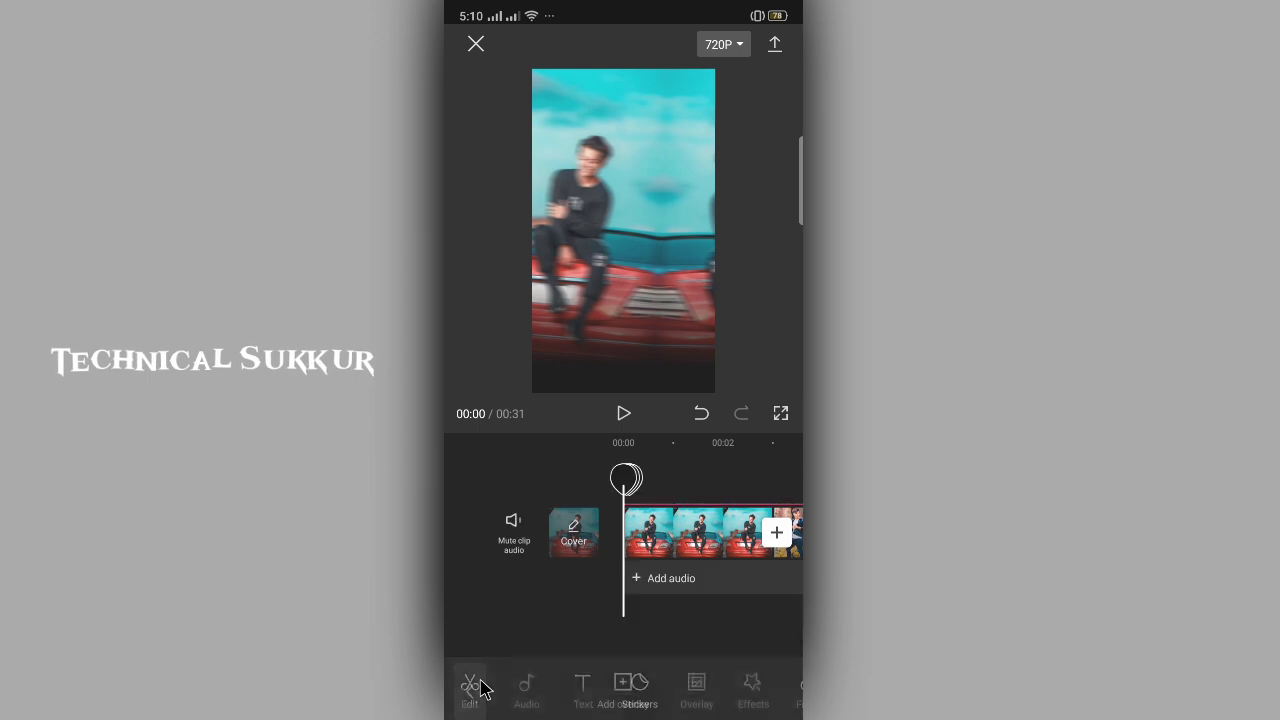
left_click(700, 700)
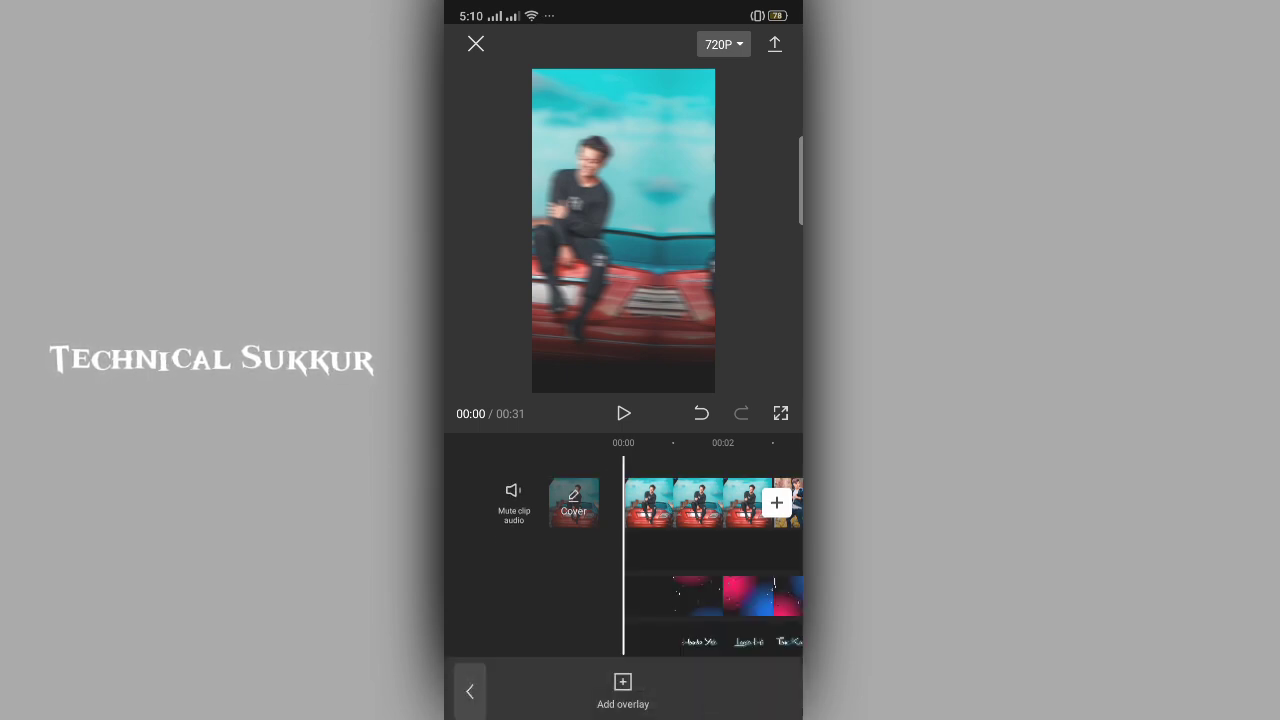
left_click(625, 705)
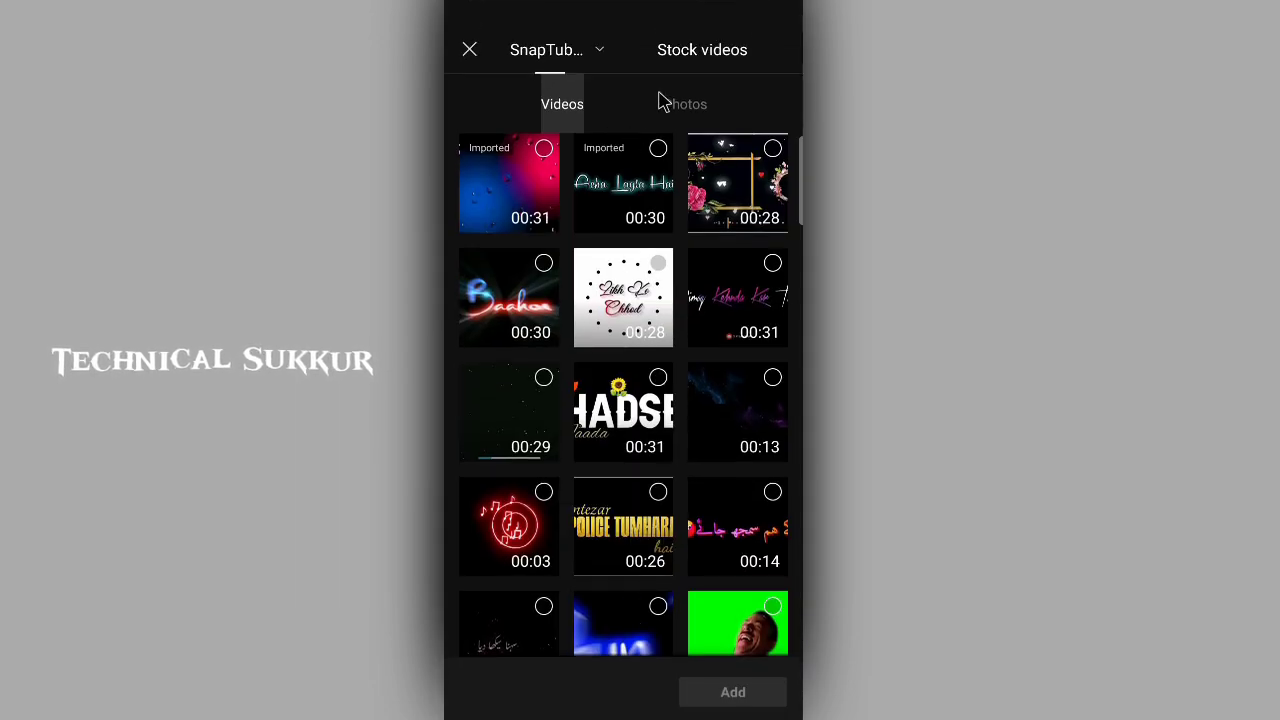
left_click(668, 106)
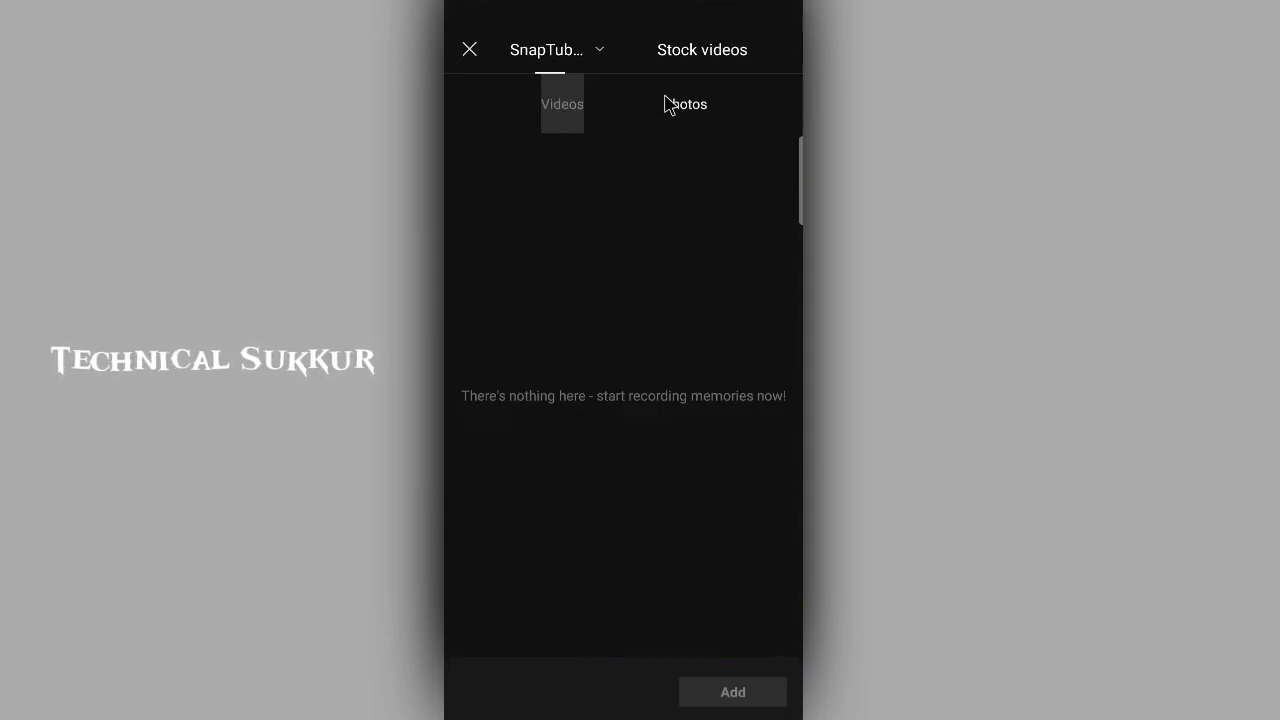
left_click(587, 49)
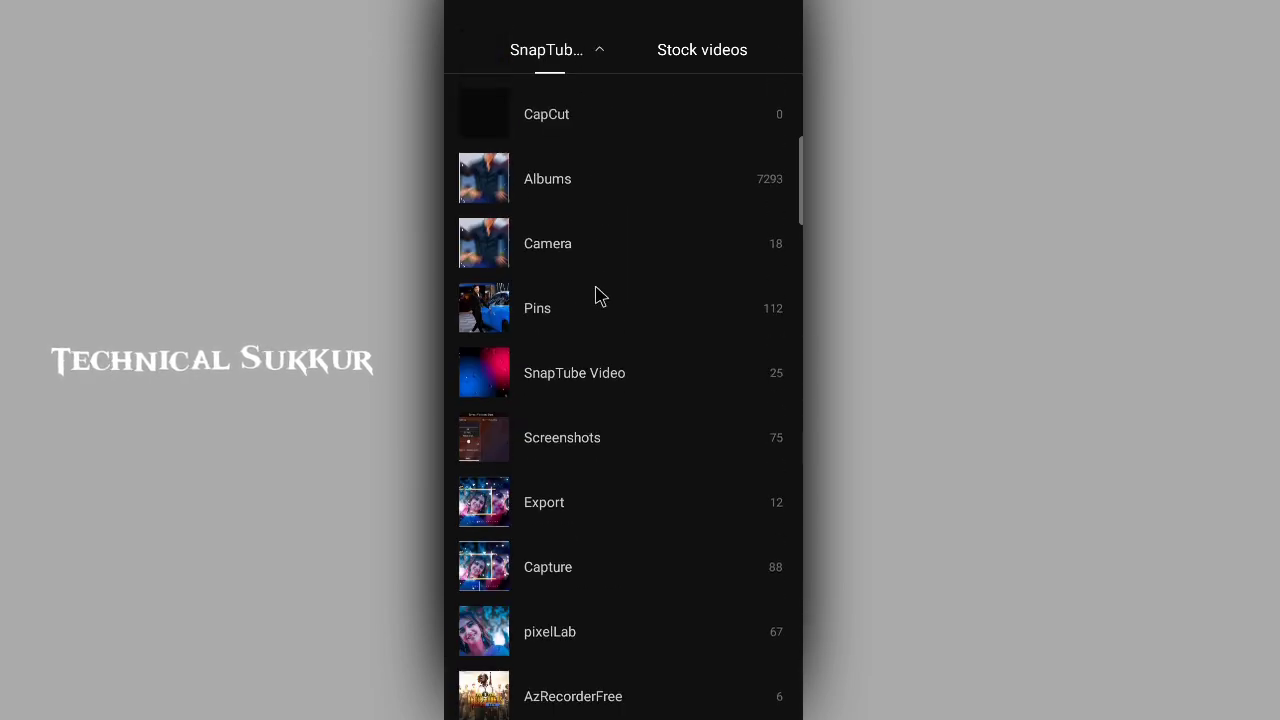
scroll(600, 296, "down", 6)
scroll(600, 296, "up", 6)
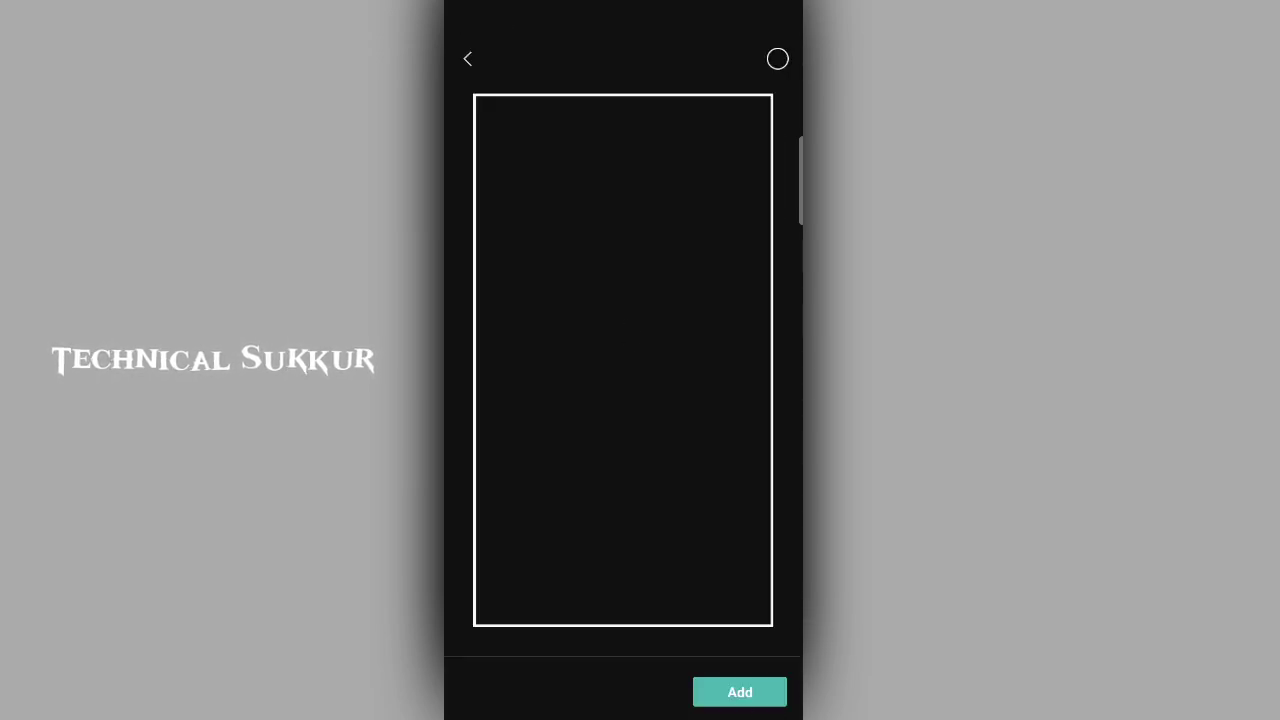
left_click(778, 62)
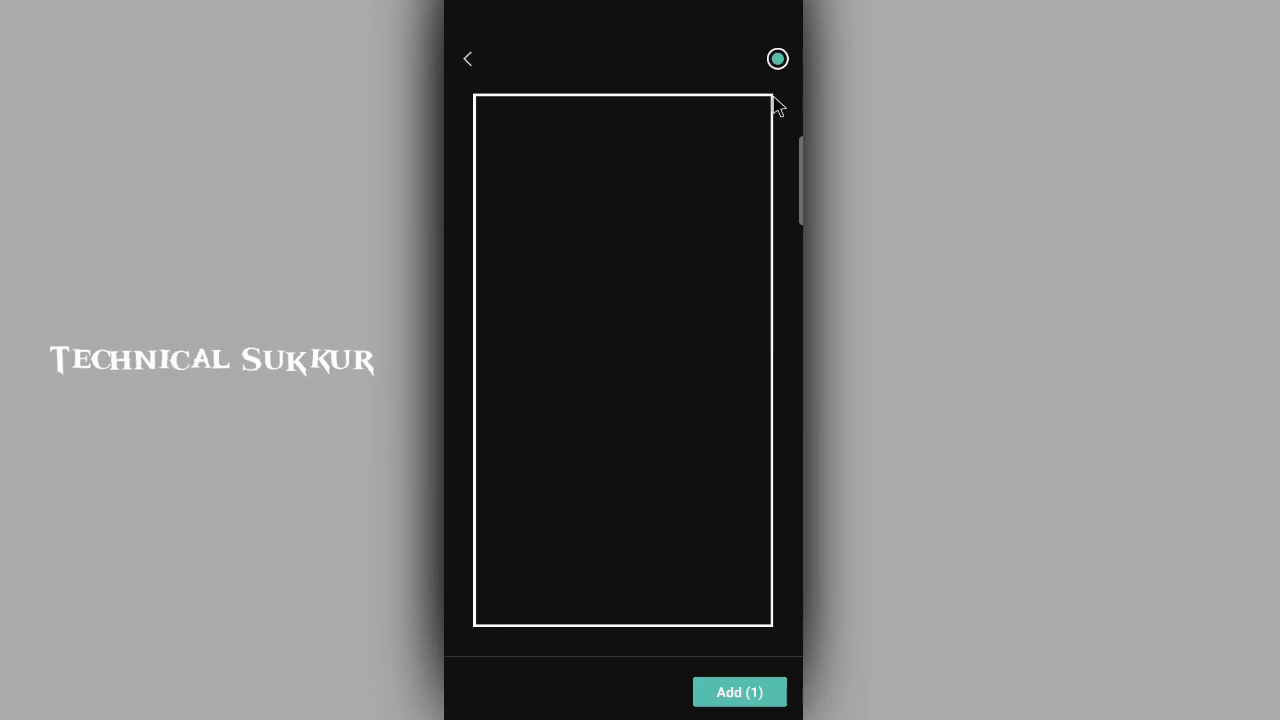
left_click(753, 693)
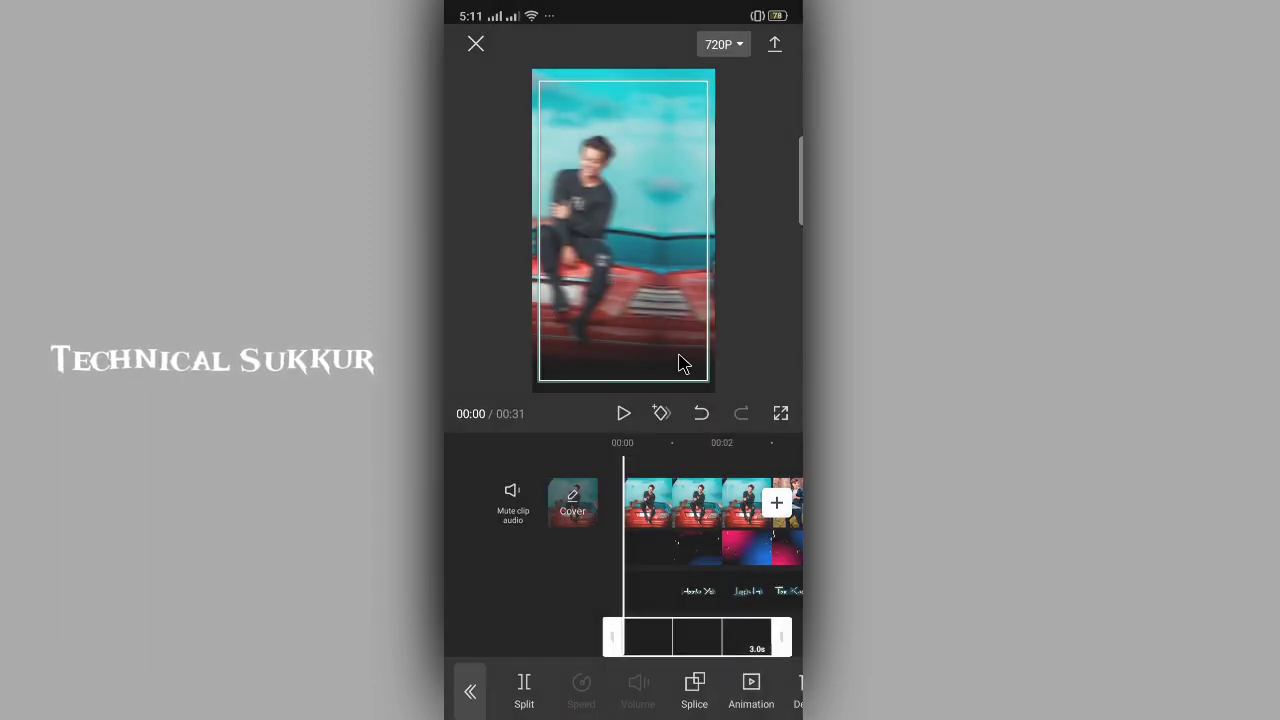
Step: Enlarge the white border overlay to the frame's edges and extend its duration to the end of the last photo
left_click_drag(600, 314, 594, 328)
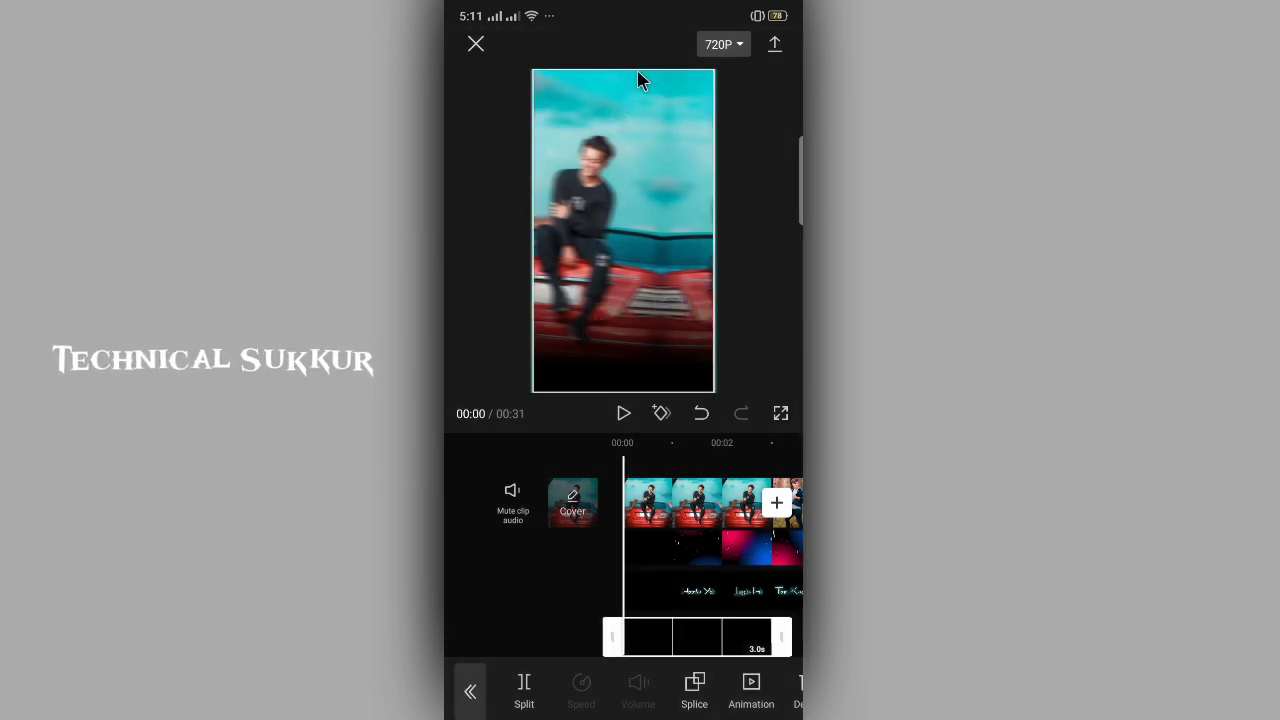
left_click_drag(706, 568, 571, 546)
mouse_move(591, 645)
left_mouse_down()
mouse_move(790, 664)
mouse_move(645, 667)
mouse_move(643, 650)
mouse_move(774, 655)
mouse_move(555, 633)
mouse_move(572, 634)
left_mouse_up()
left_click(576, 629)
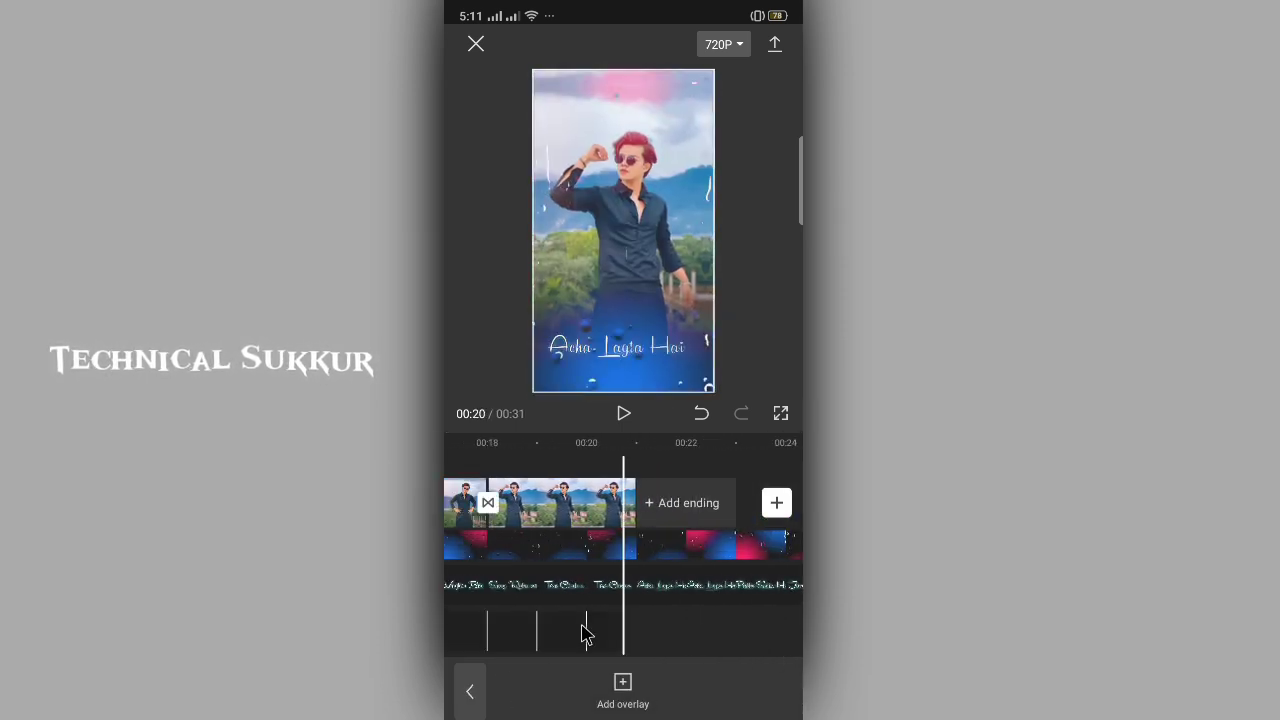
Step: Split the water-drop video overlay at the end of the last photo and delete the part that runs past it
mouse_move(652, 600)
left_mouse_down()
mouse_move(655, 632)
mouse_move(655, 585)
left_mouse_up()
left_click(648, 593)
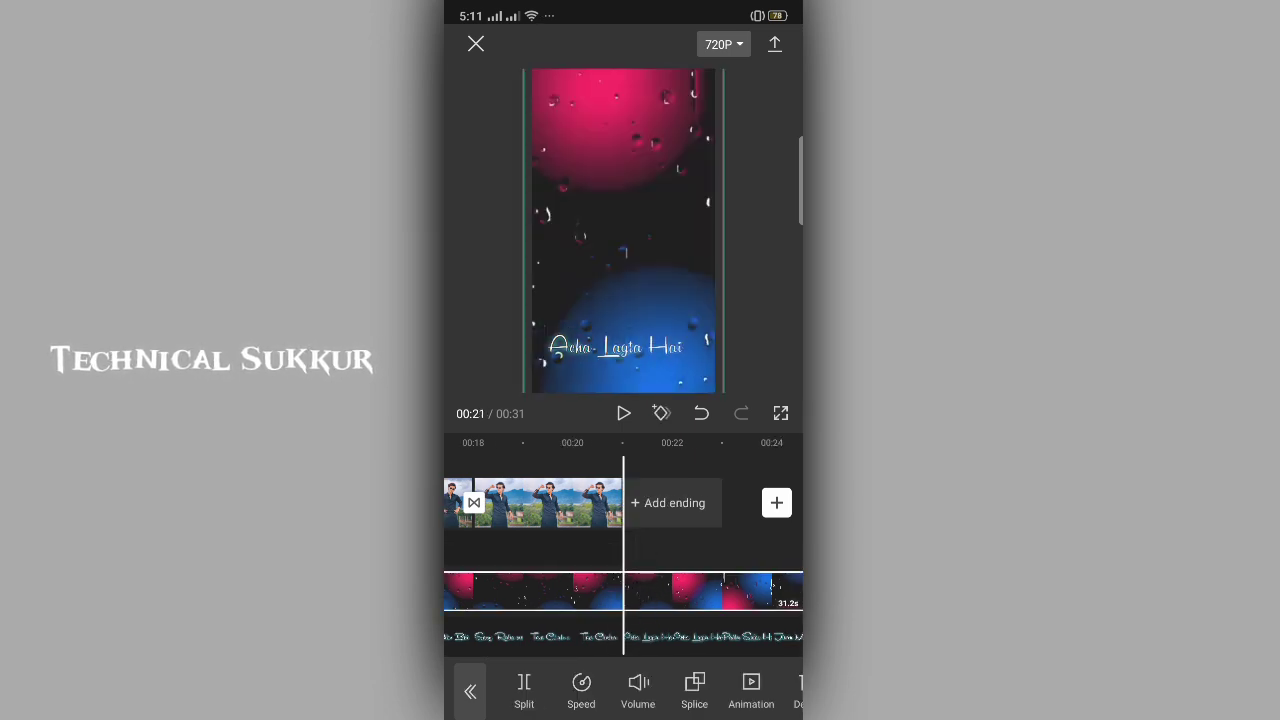
left_click(524, 690)
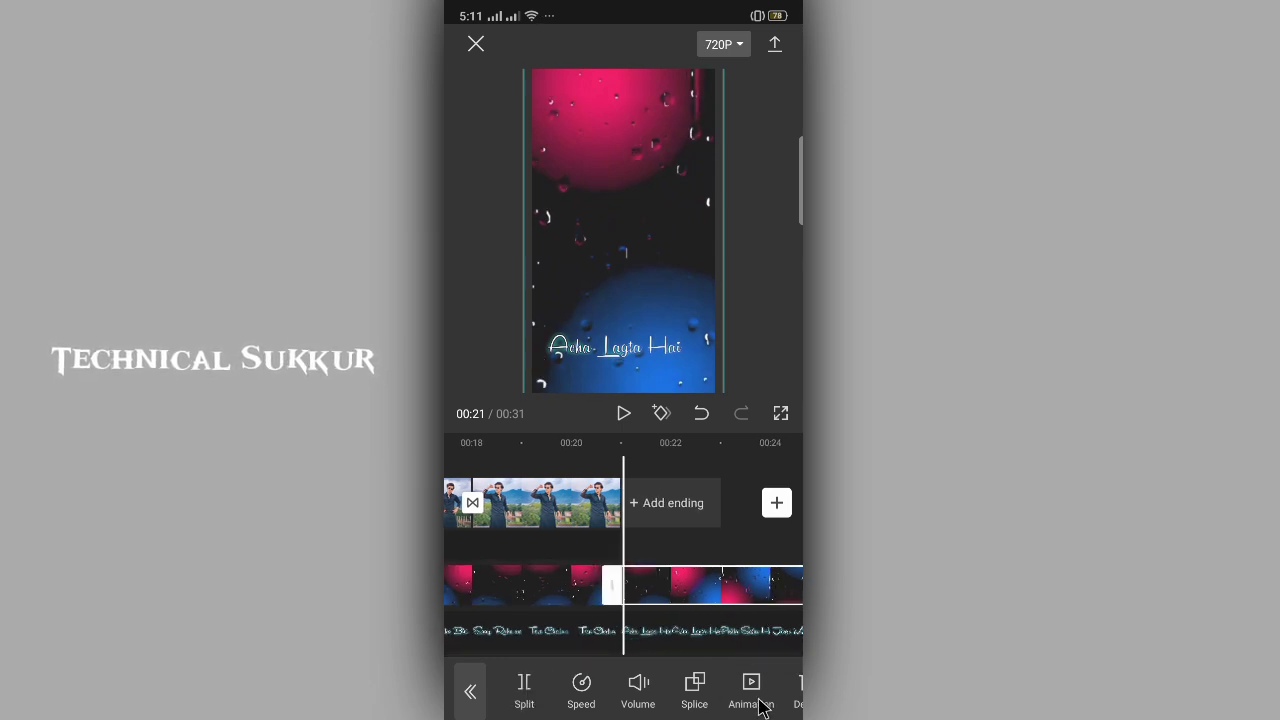
left_click_drag(752, 705, 672, 704)
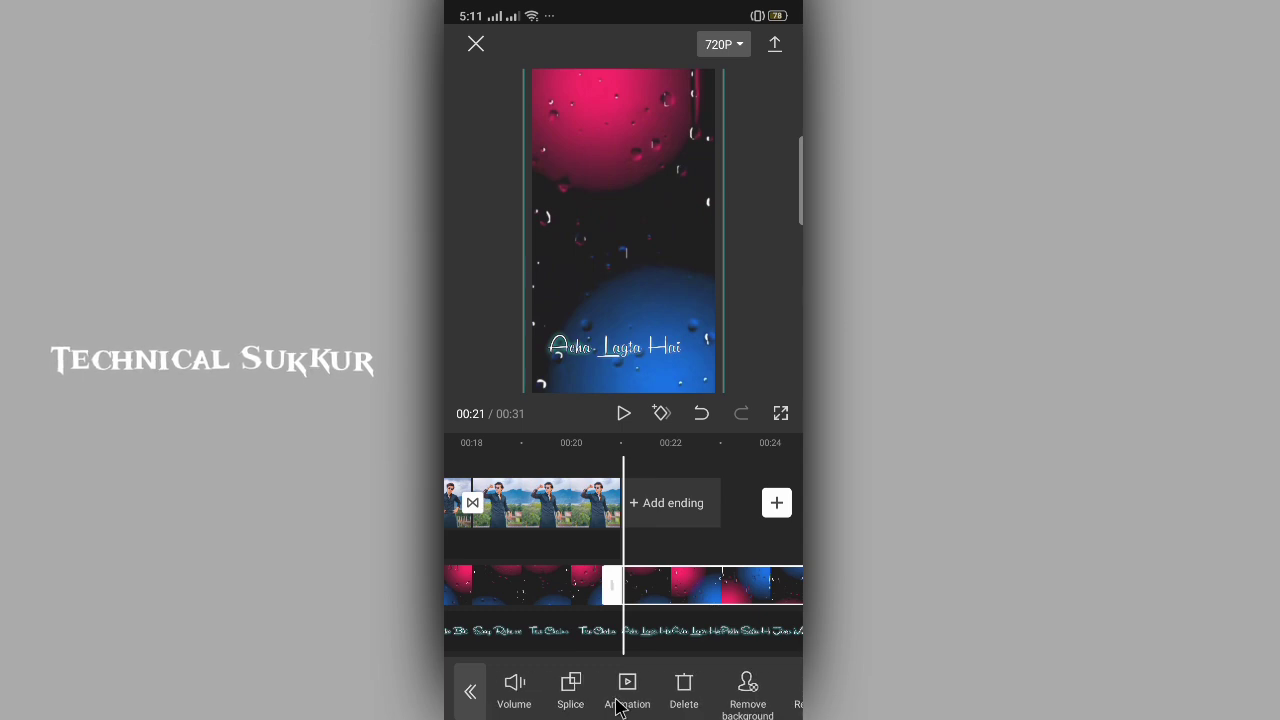
left_click(680, 700)
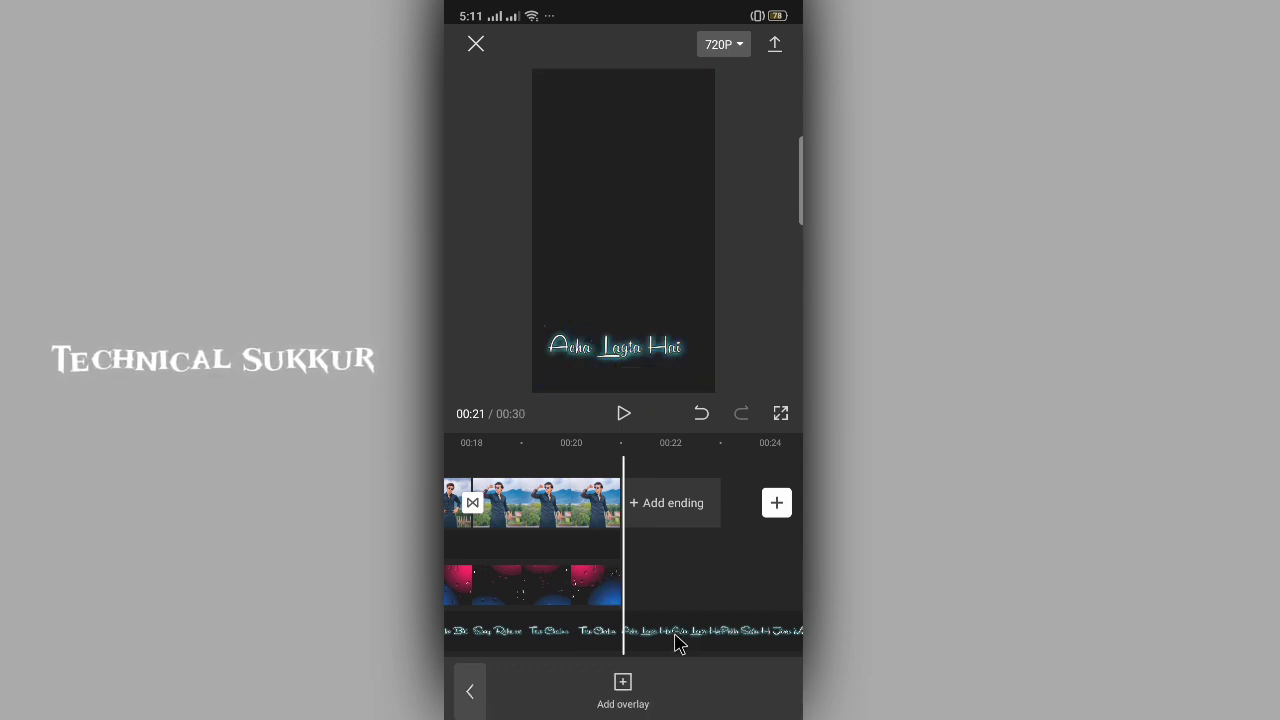
Step: Split the lyrics video overlay at the end of the last photo and delete its remaining part
left_click(677, 645)
left_click(528, 688)
left_click_drag(694, 697, 567, 693)
left_click(686, 690)
Step: Play the trimmed slideshow from the start to check it and export the video at 720P
left_click_drag(668, 527, 688, 573)
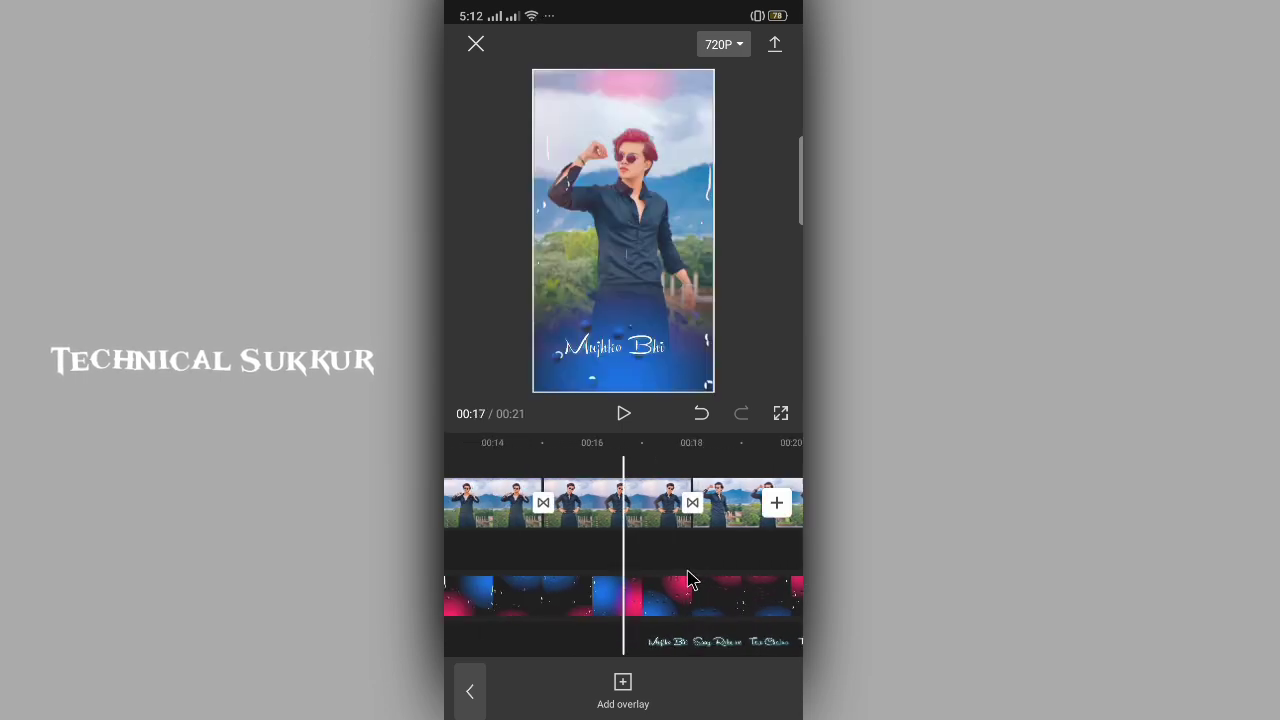
left_click_drag(575, 595, 617, 498)
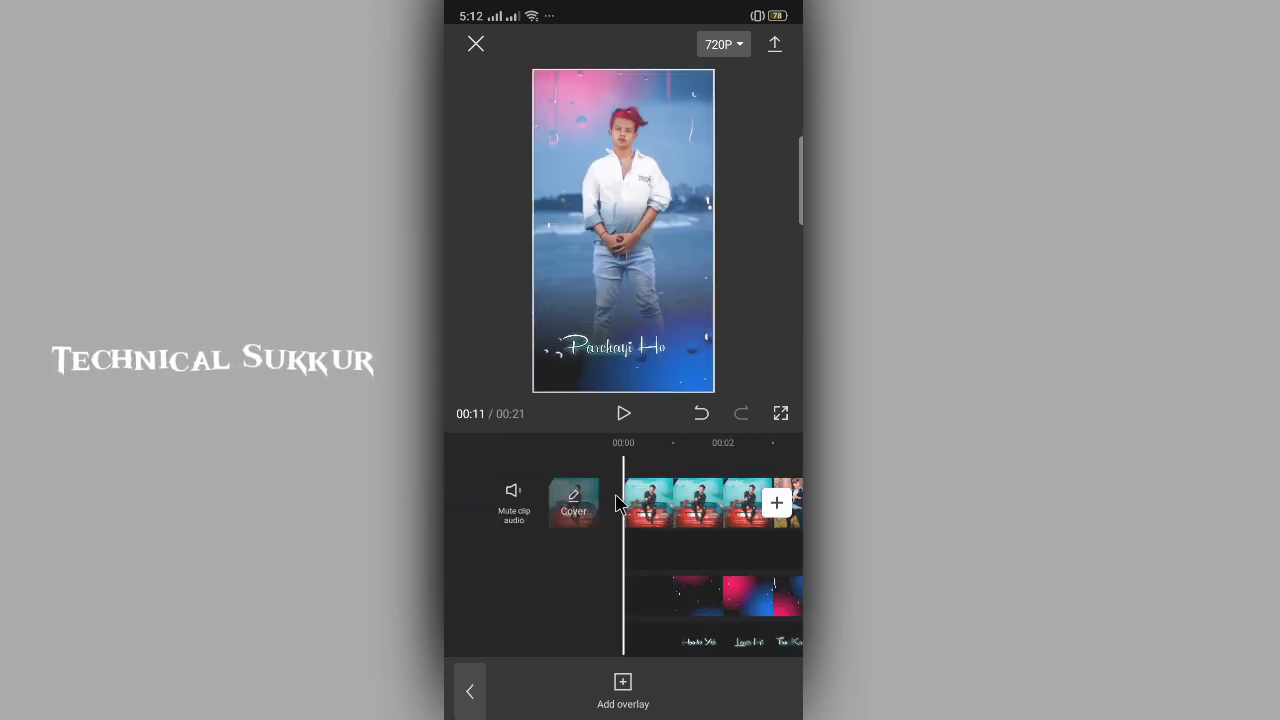
left_click(623, 414)
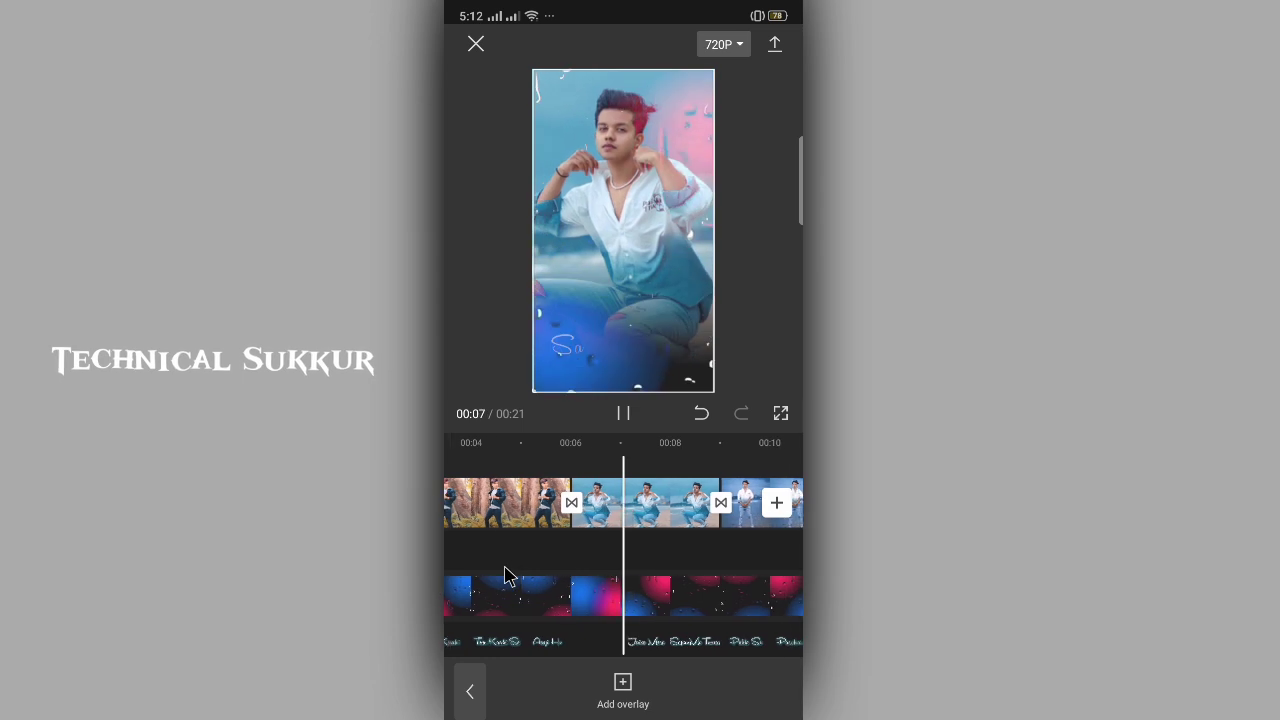
left_click_drag(470, 585, 766, 571)
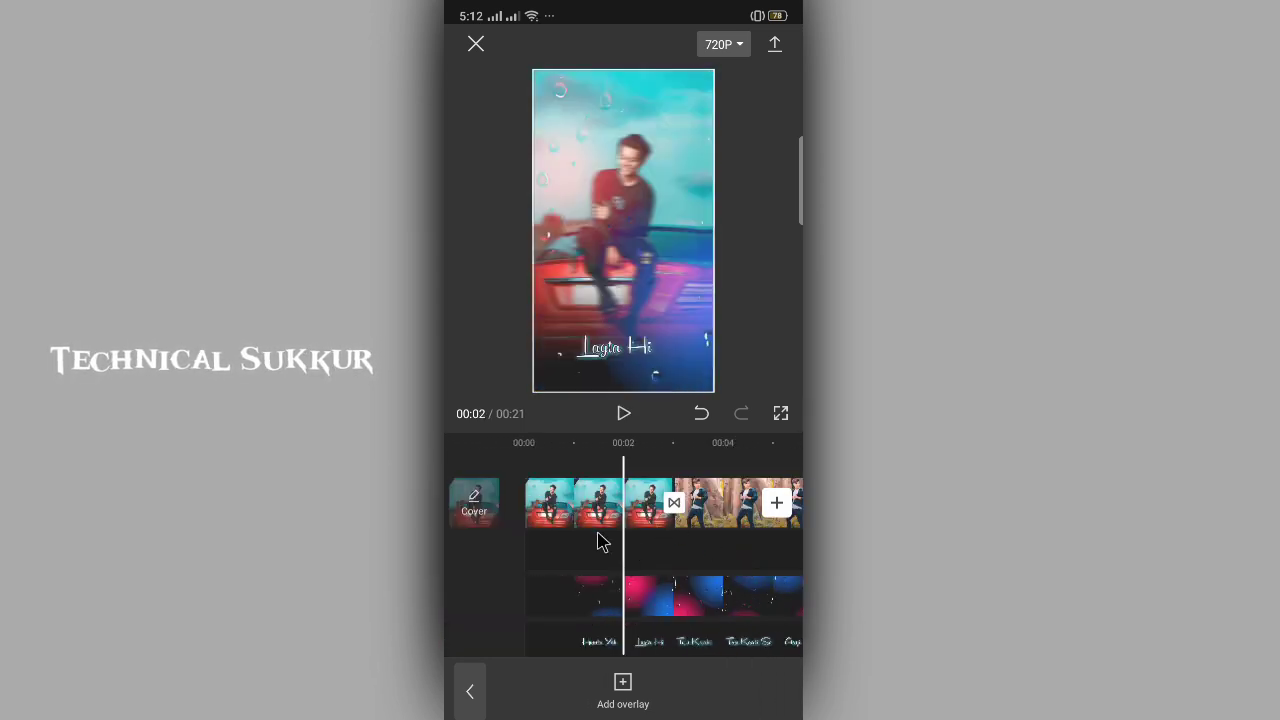
left_click(775, 47)
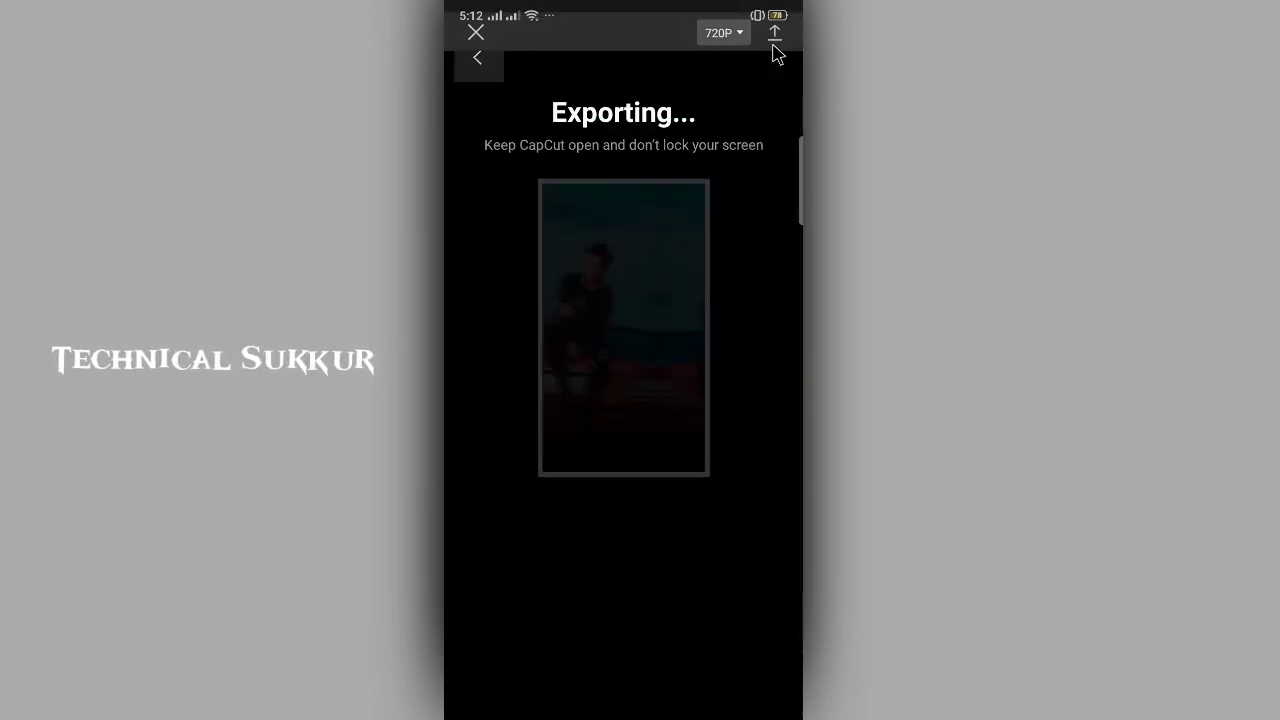